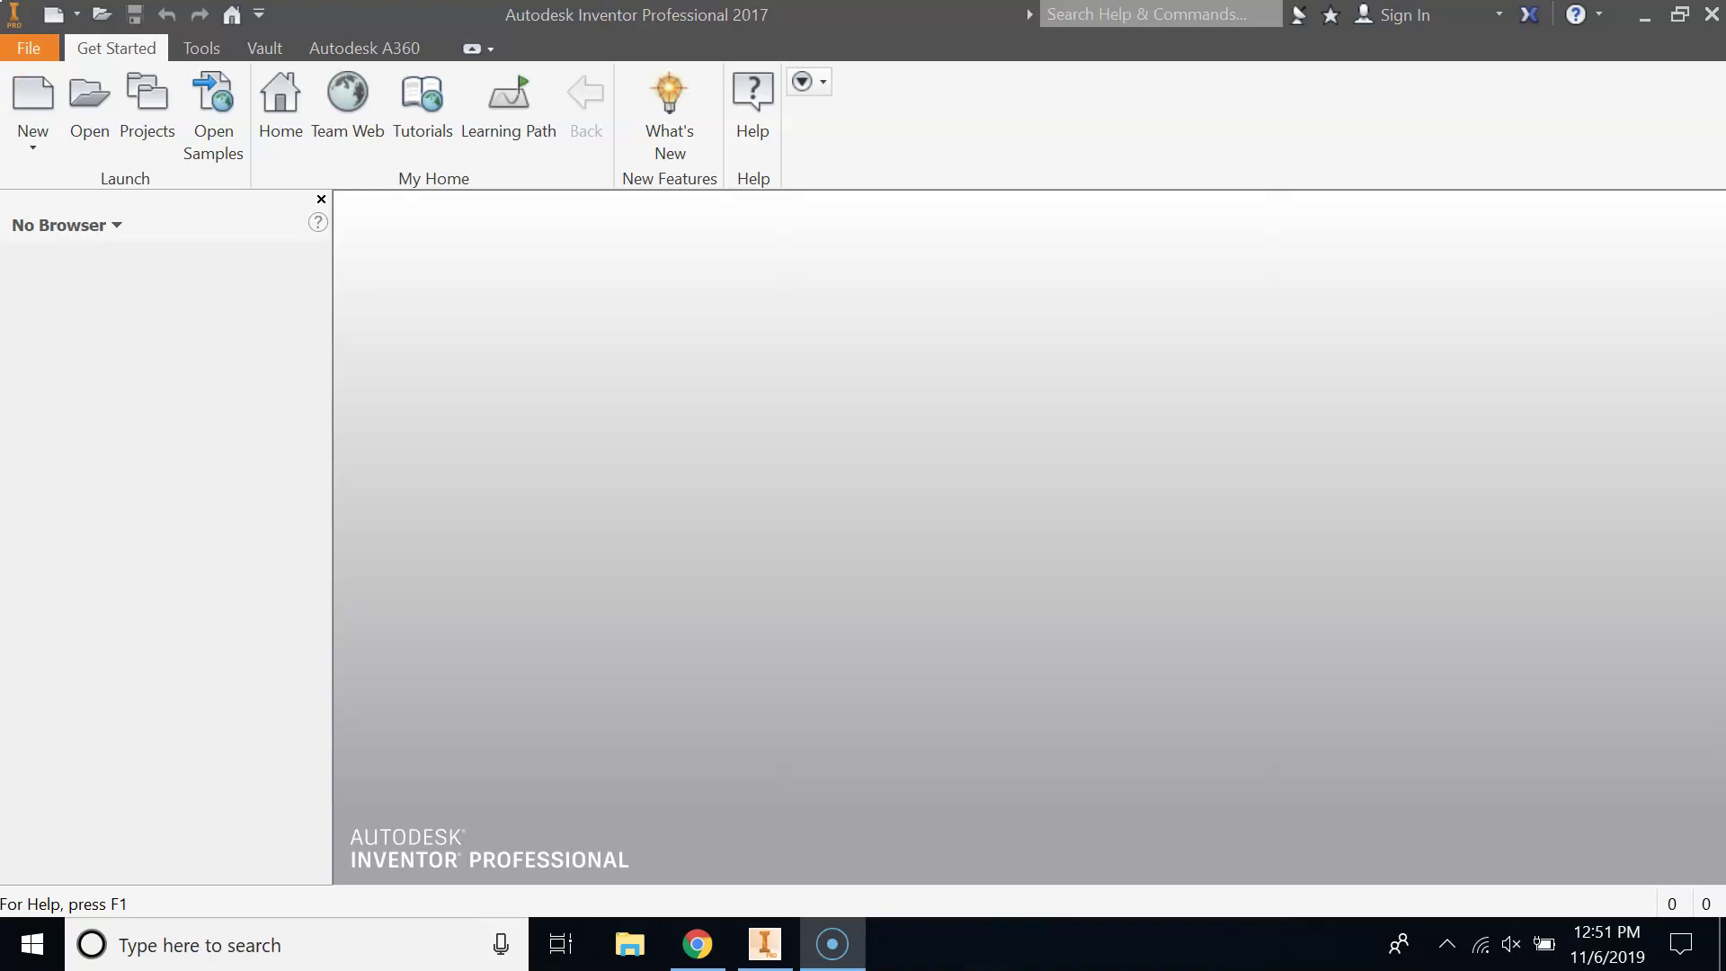
Create new part Part3 and open Sketch1 on the XY origin plane
click(21, 44)
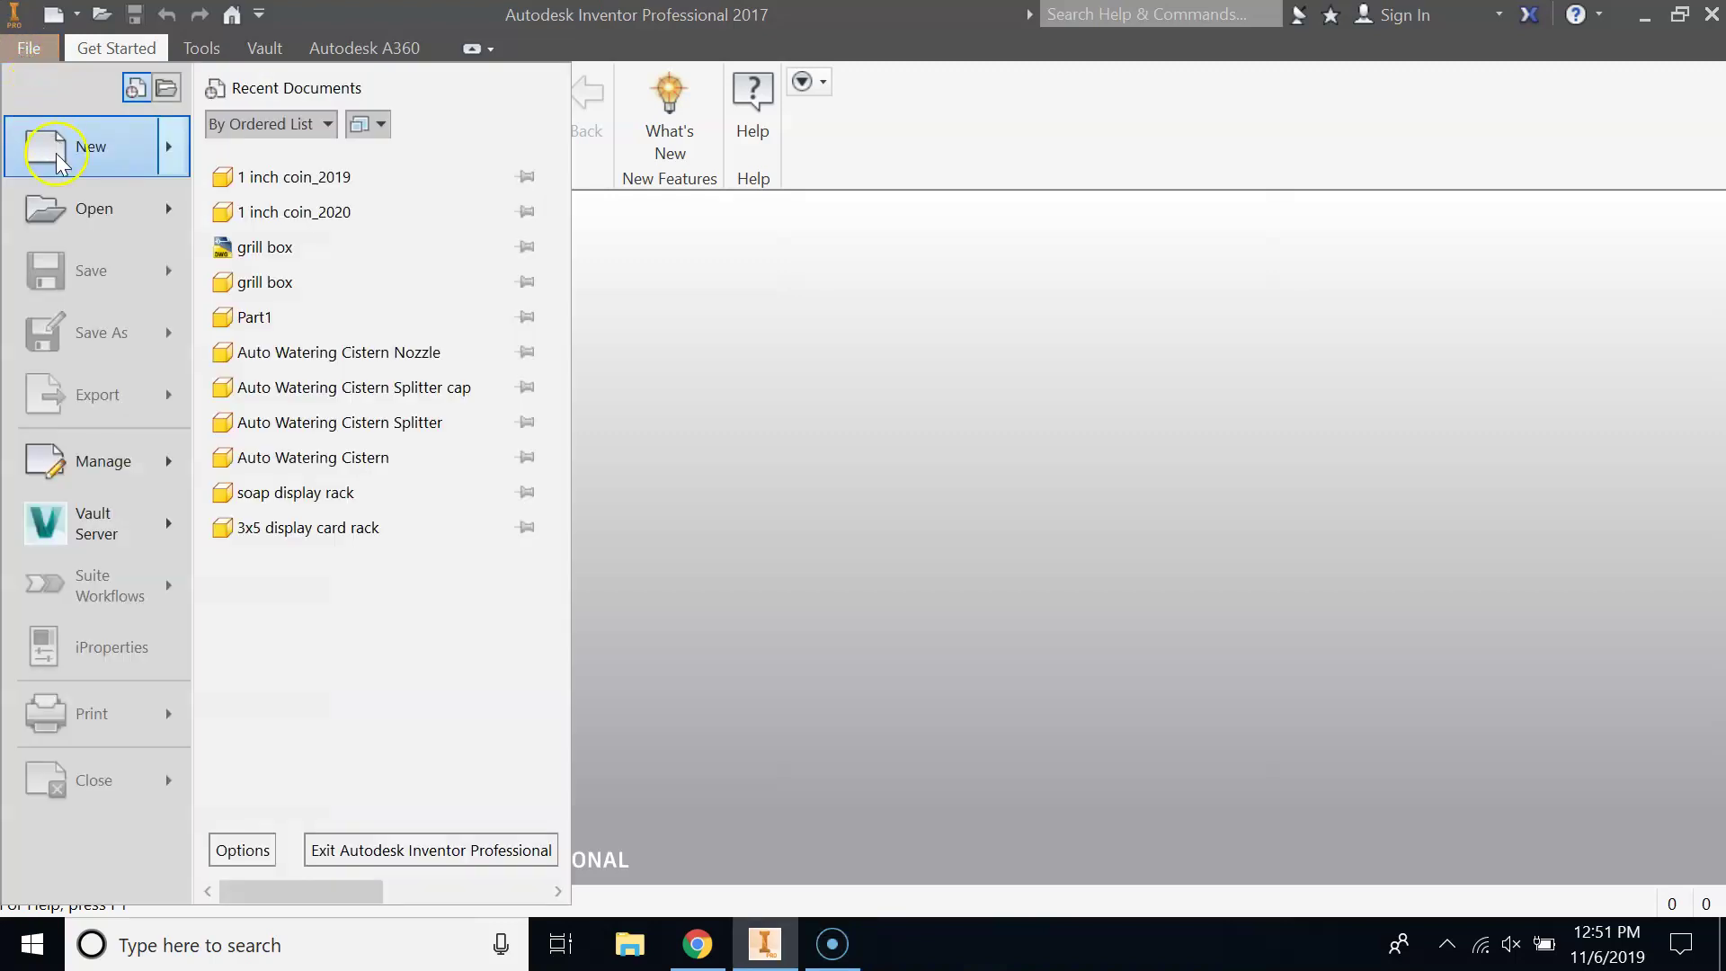
mouse_move(94, 147)
click(334, 376)
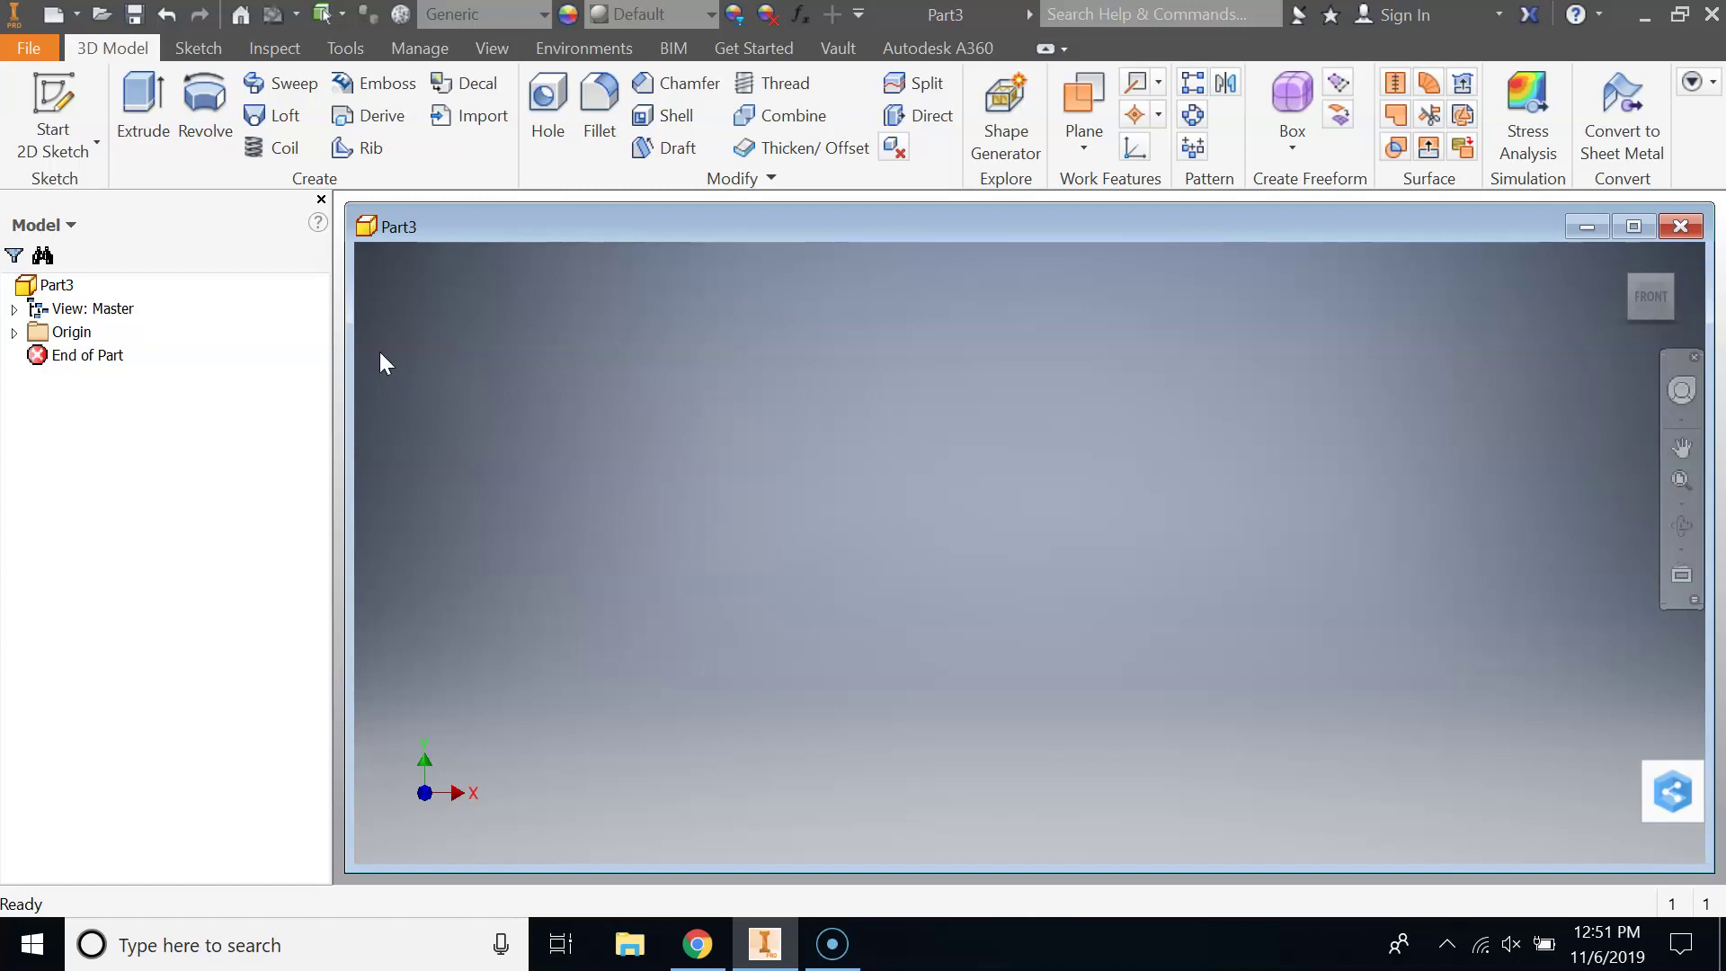
click(92, 105)
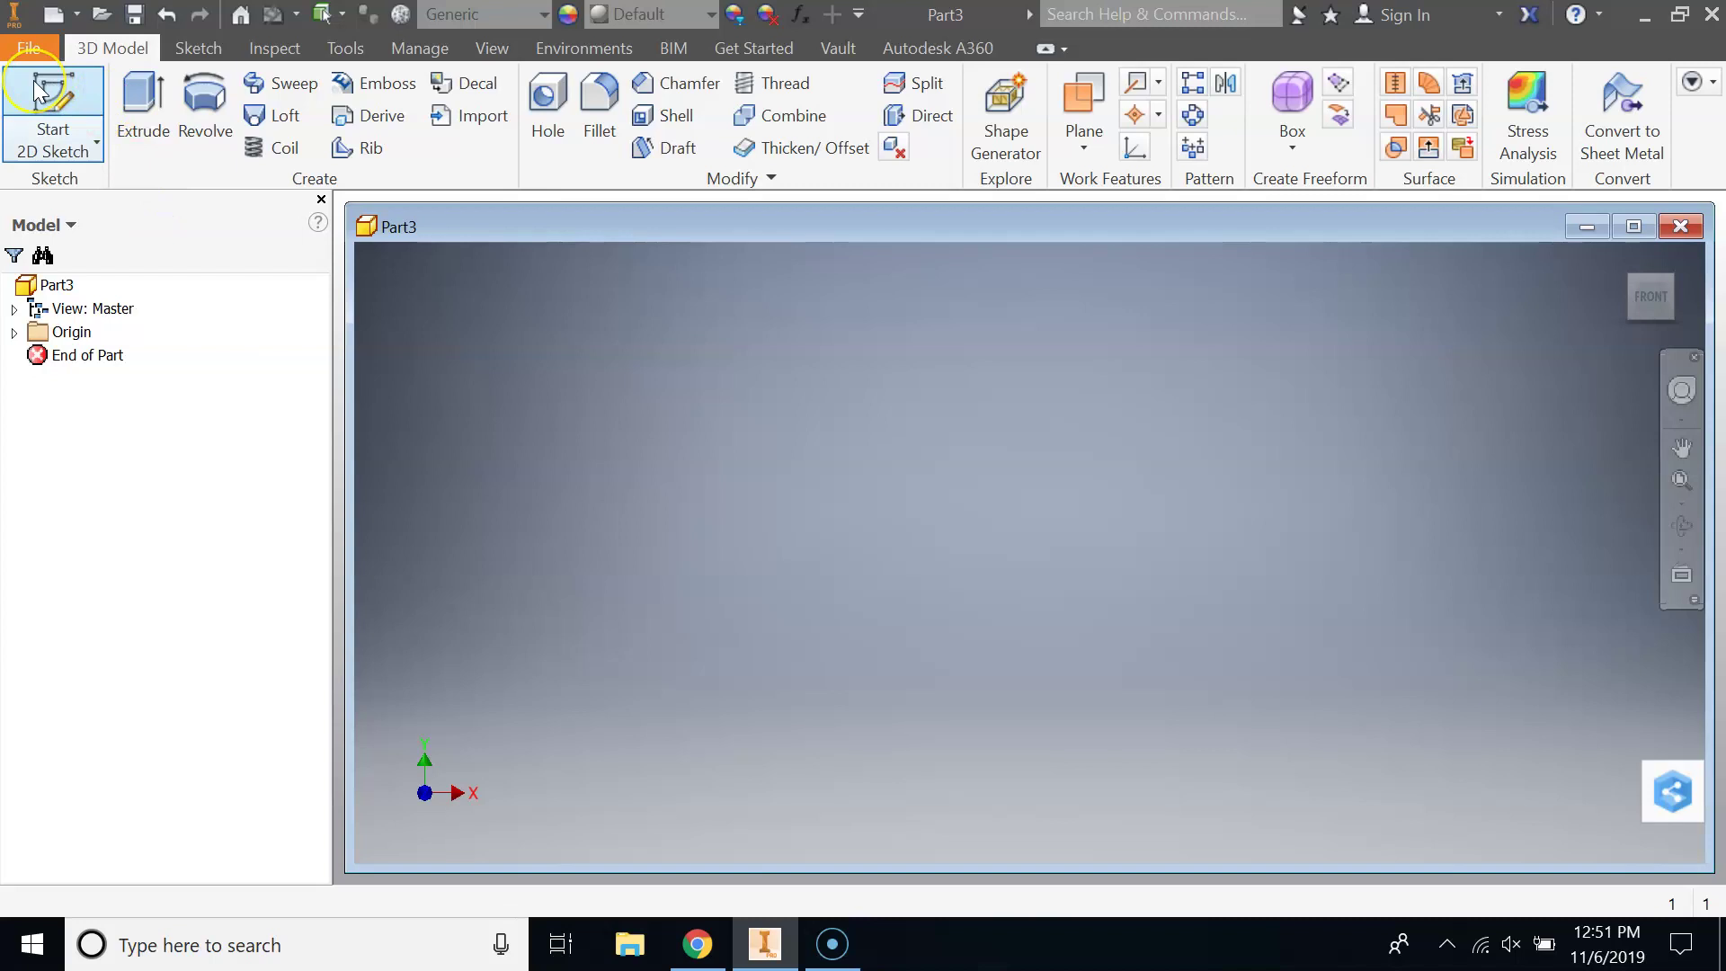
click(51, 95)
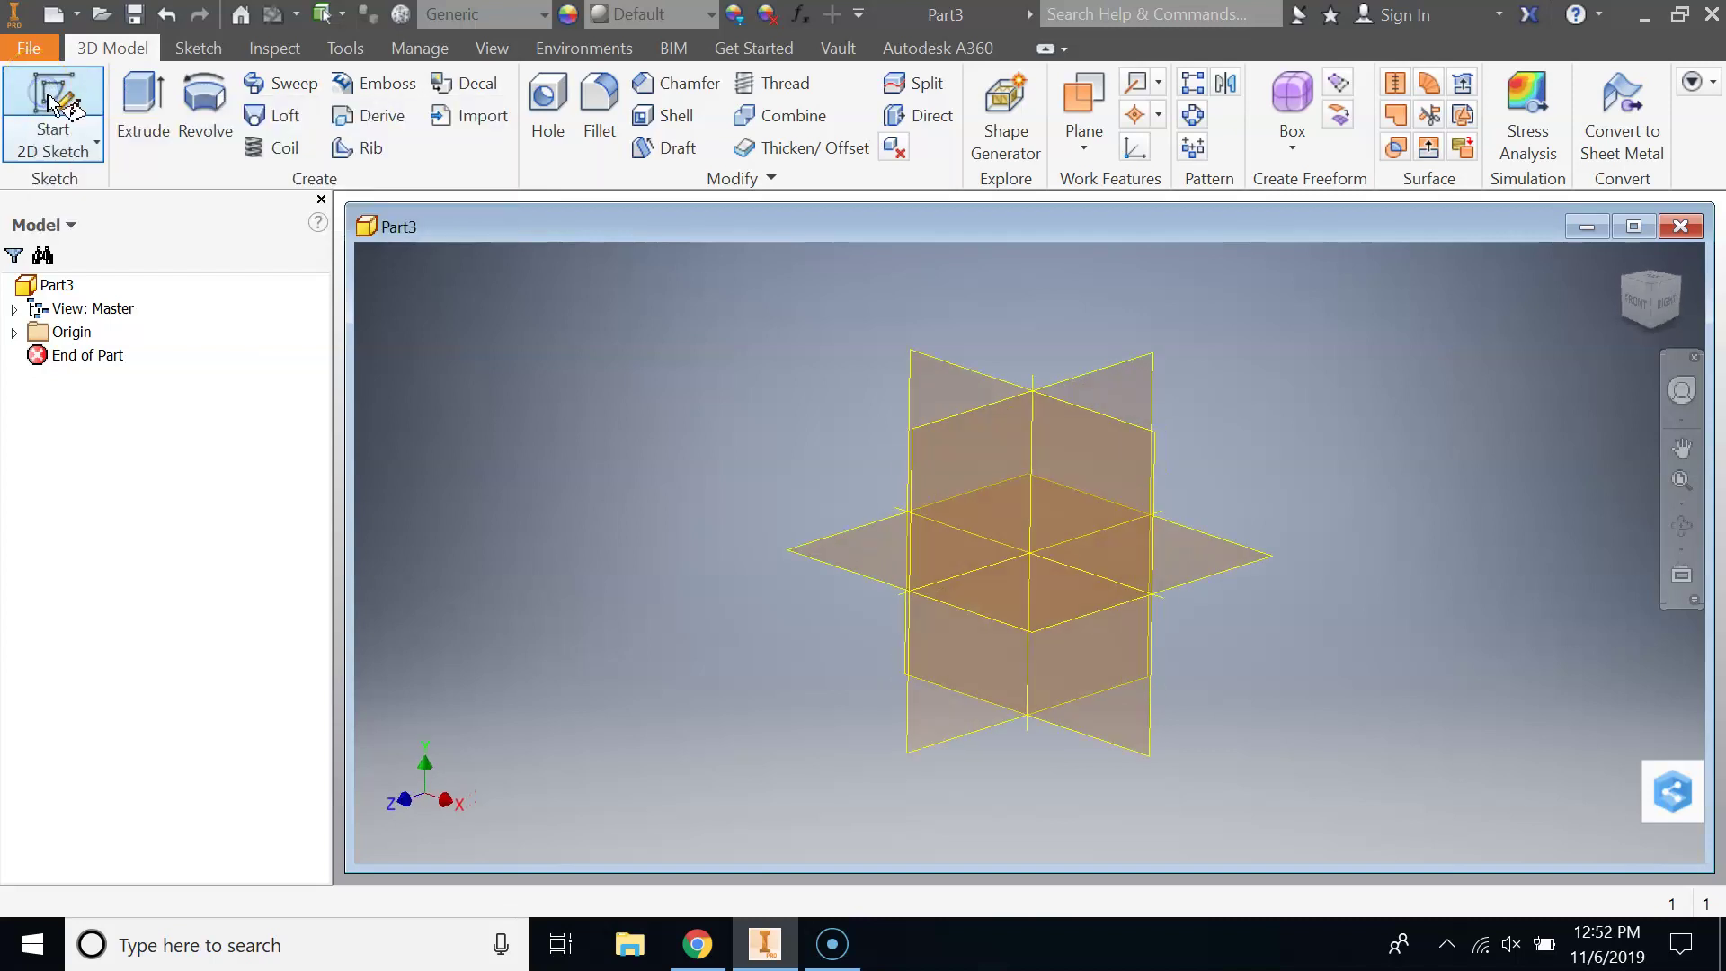
click(1005, 319)
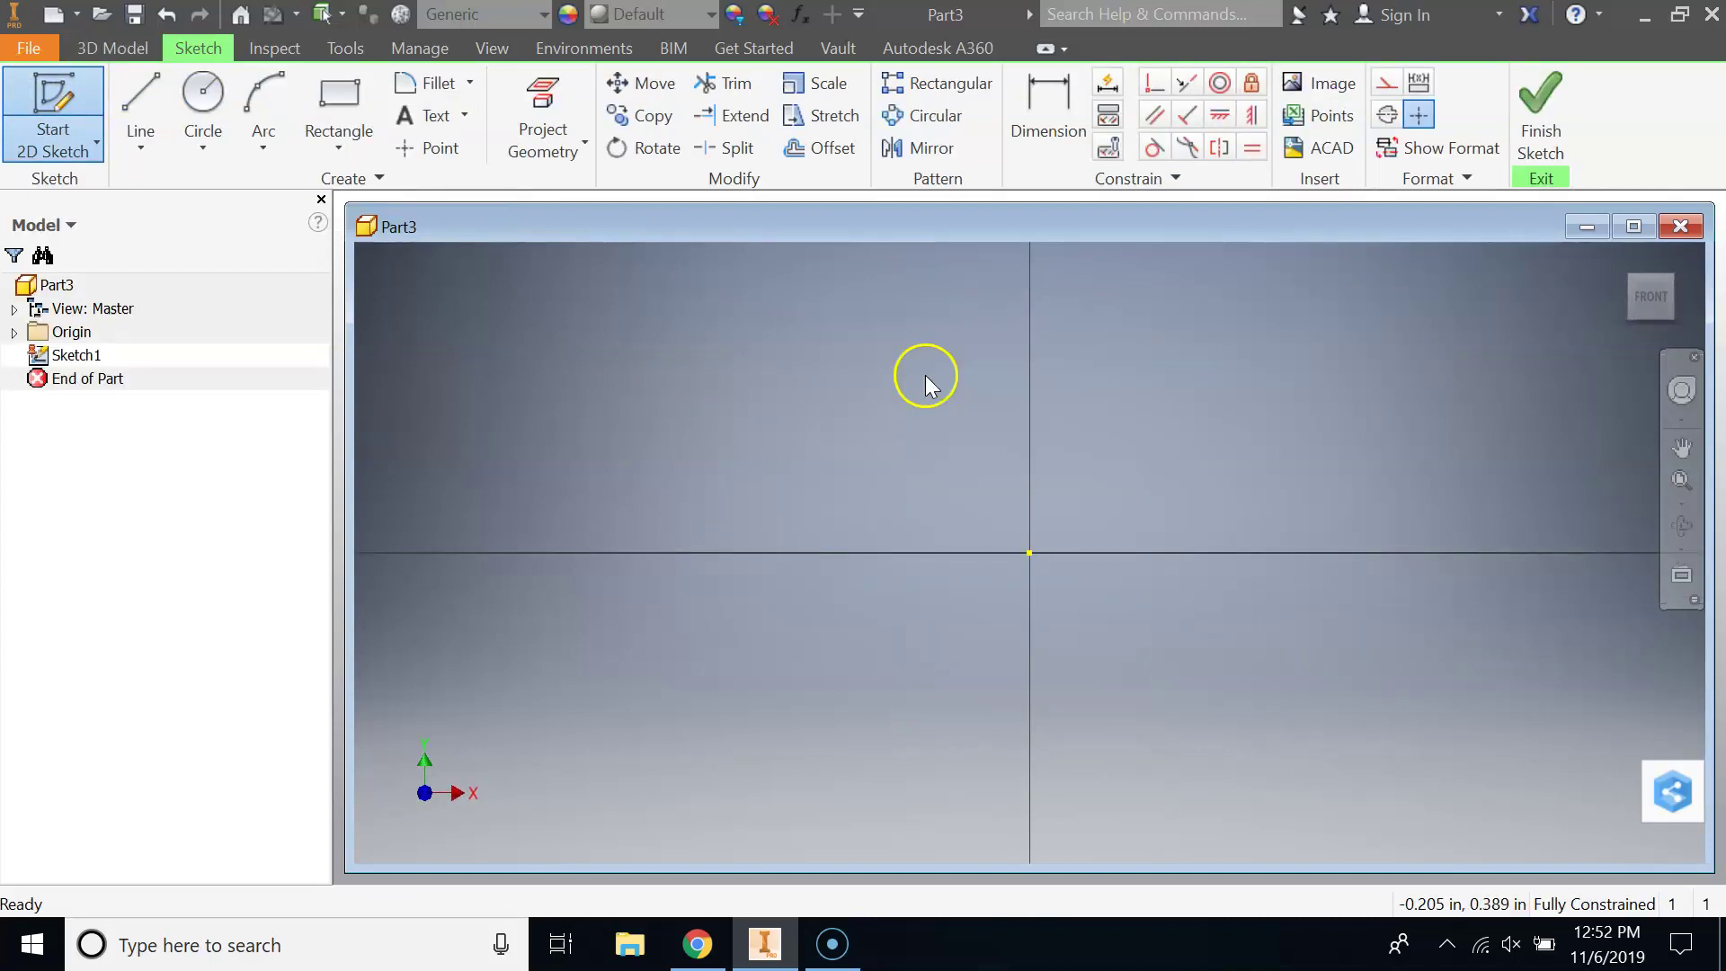
Draw the front lip and inner slot lines, with a .400 slot bottom
middle_drag(867, 384, 564, 462)
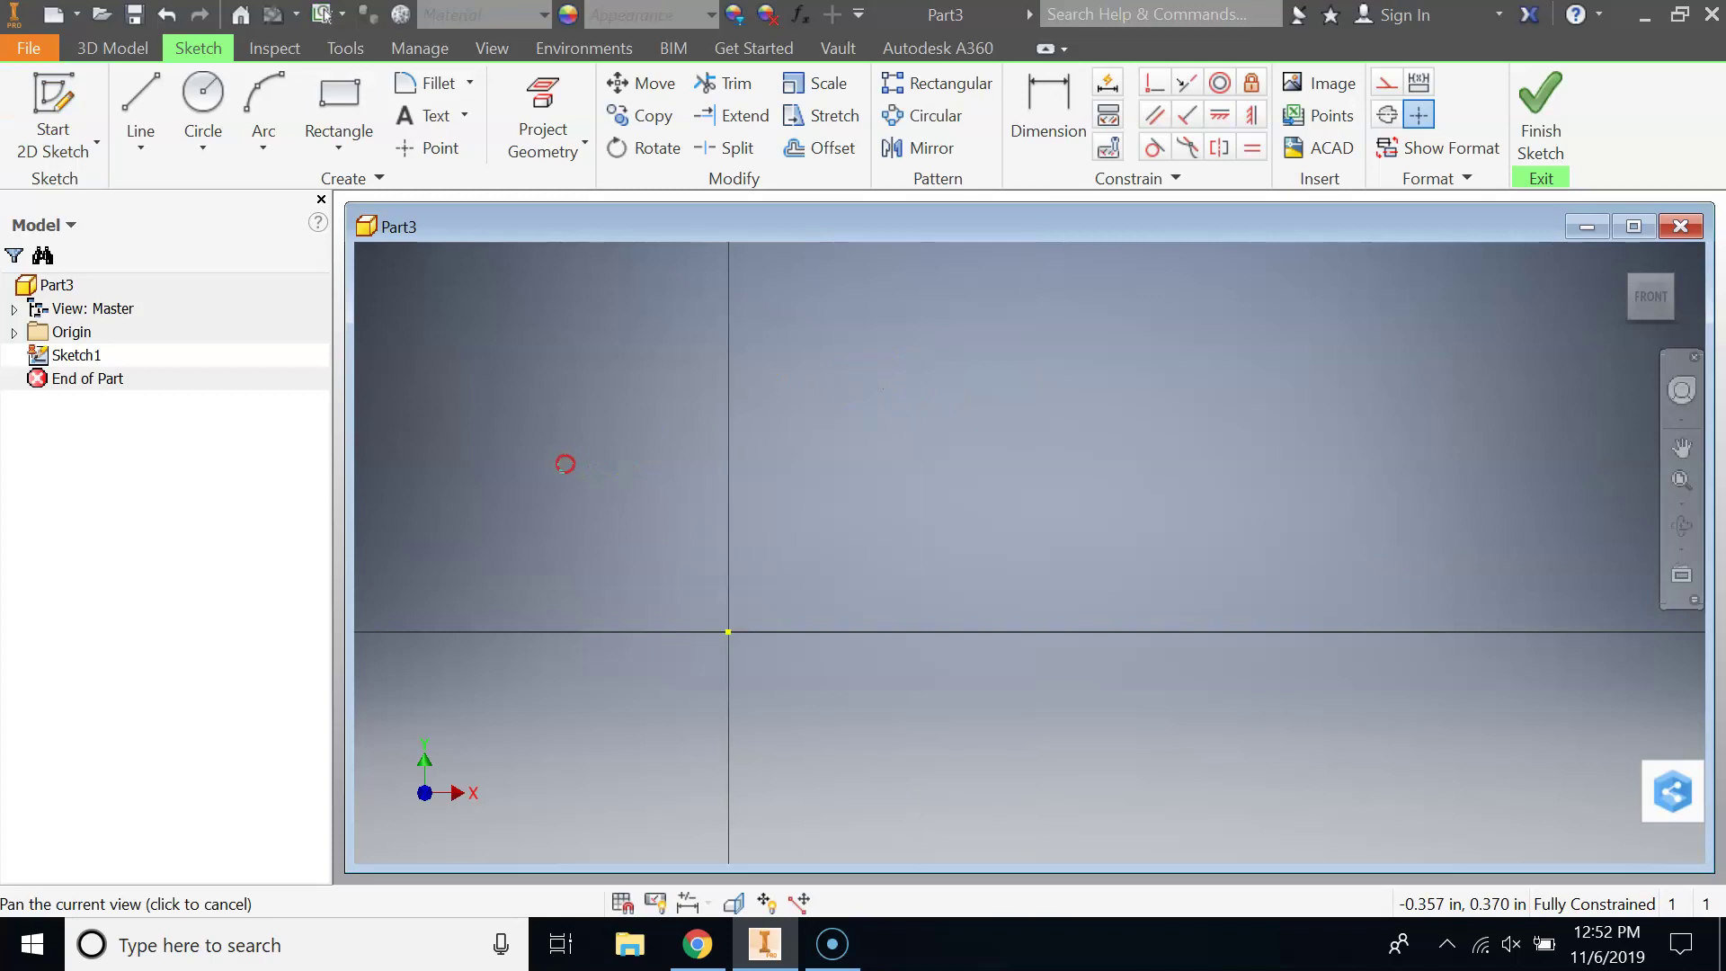
click(129, 109)
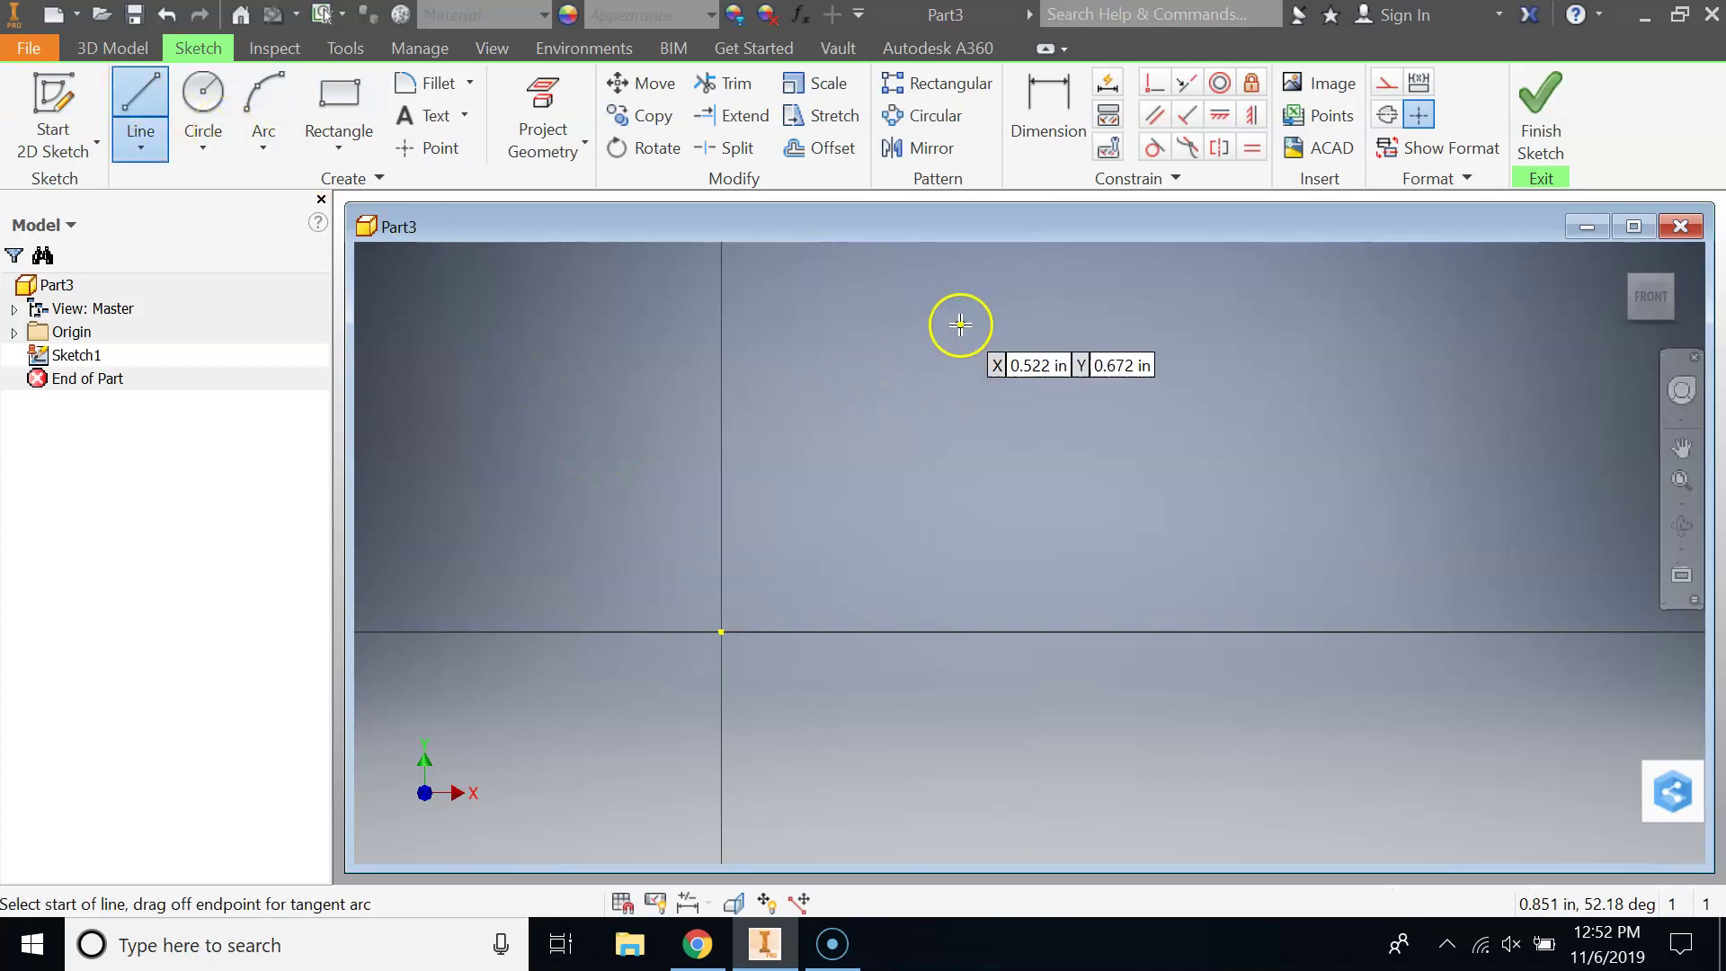
click(864, 334)
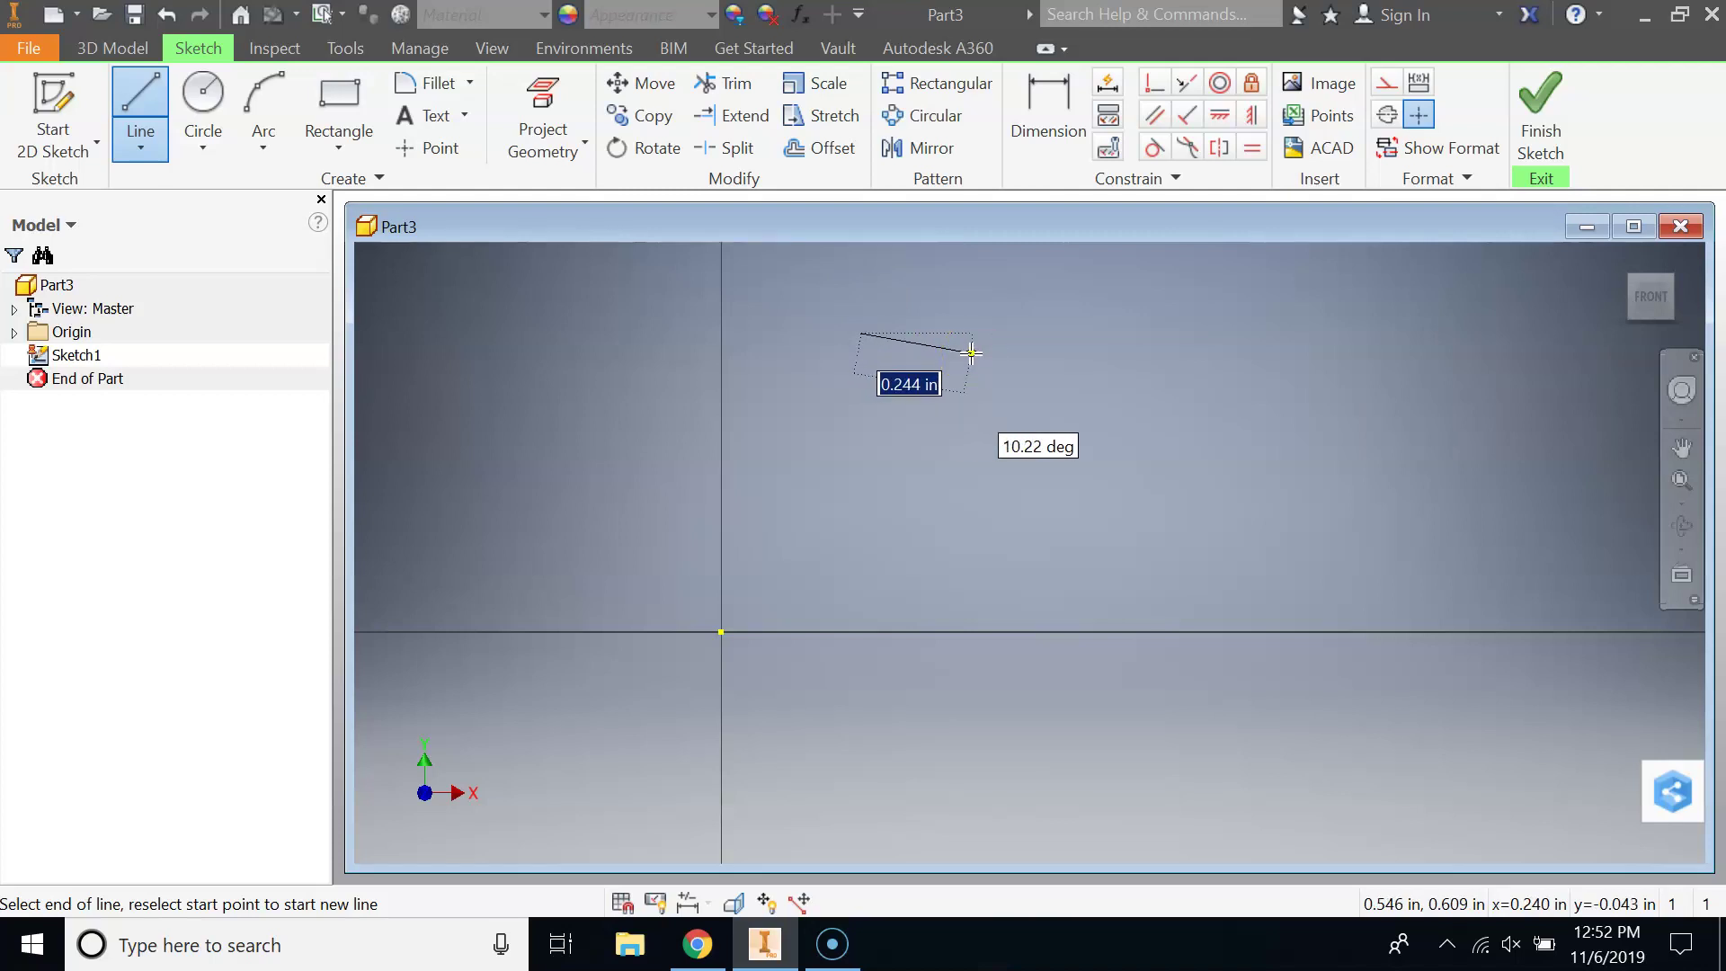
click(971, 355)
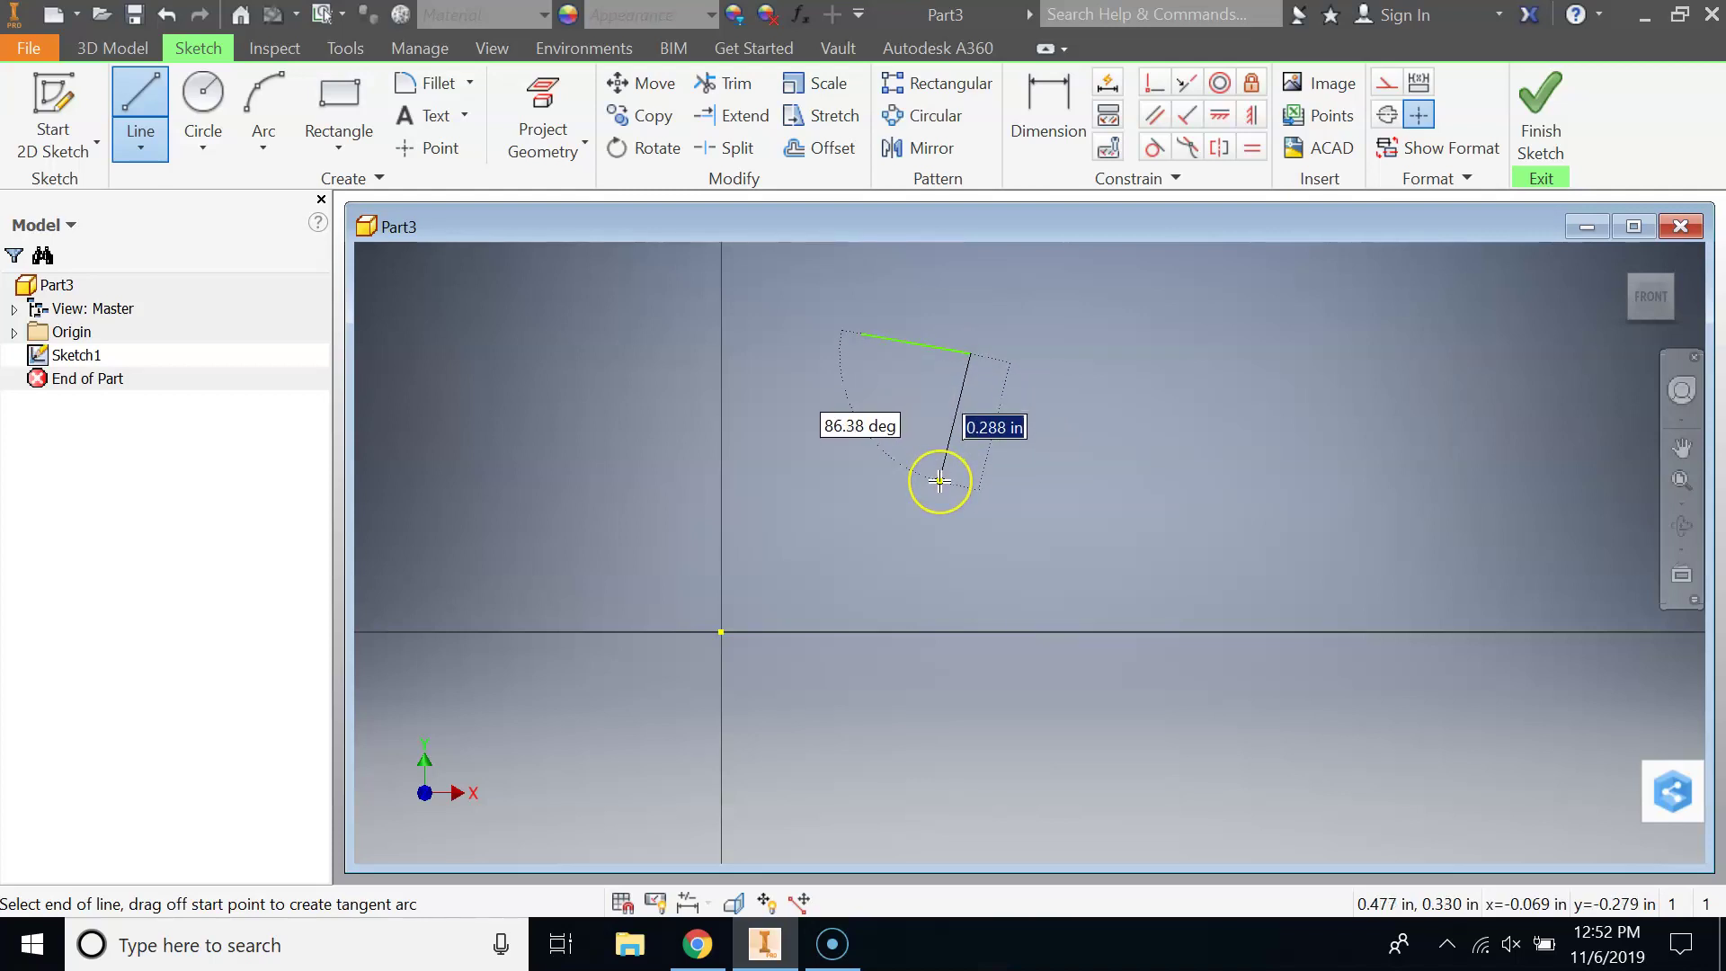
click(938, 480)
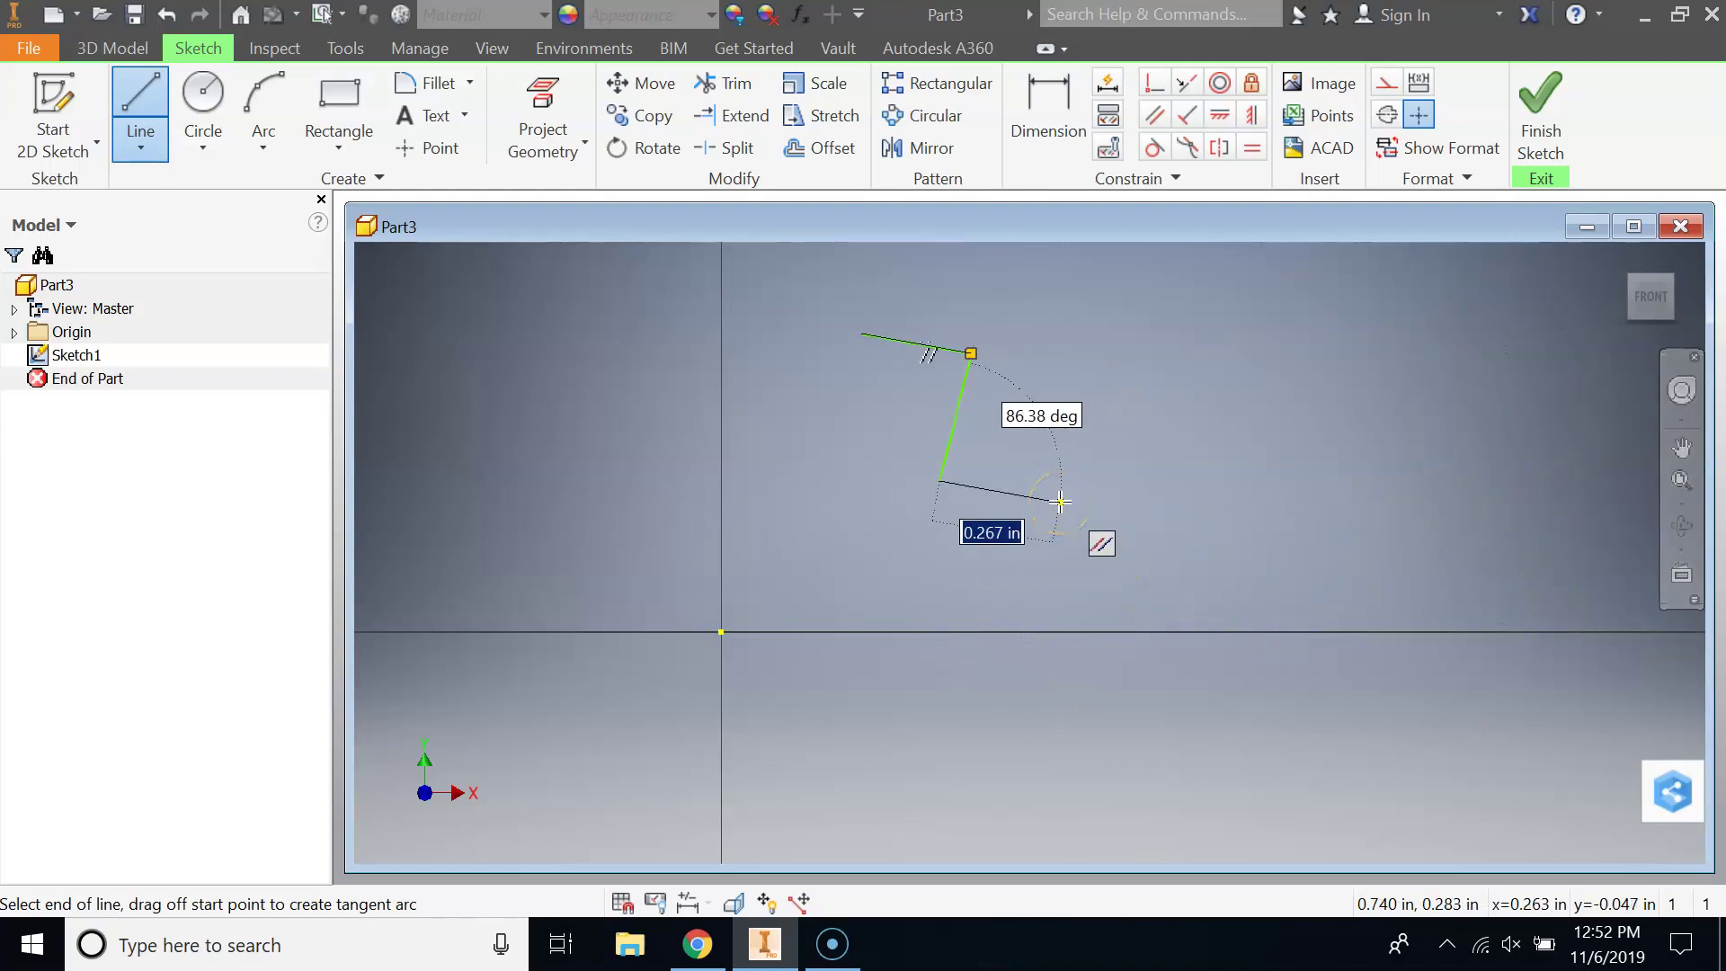
text(.4)
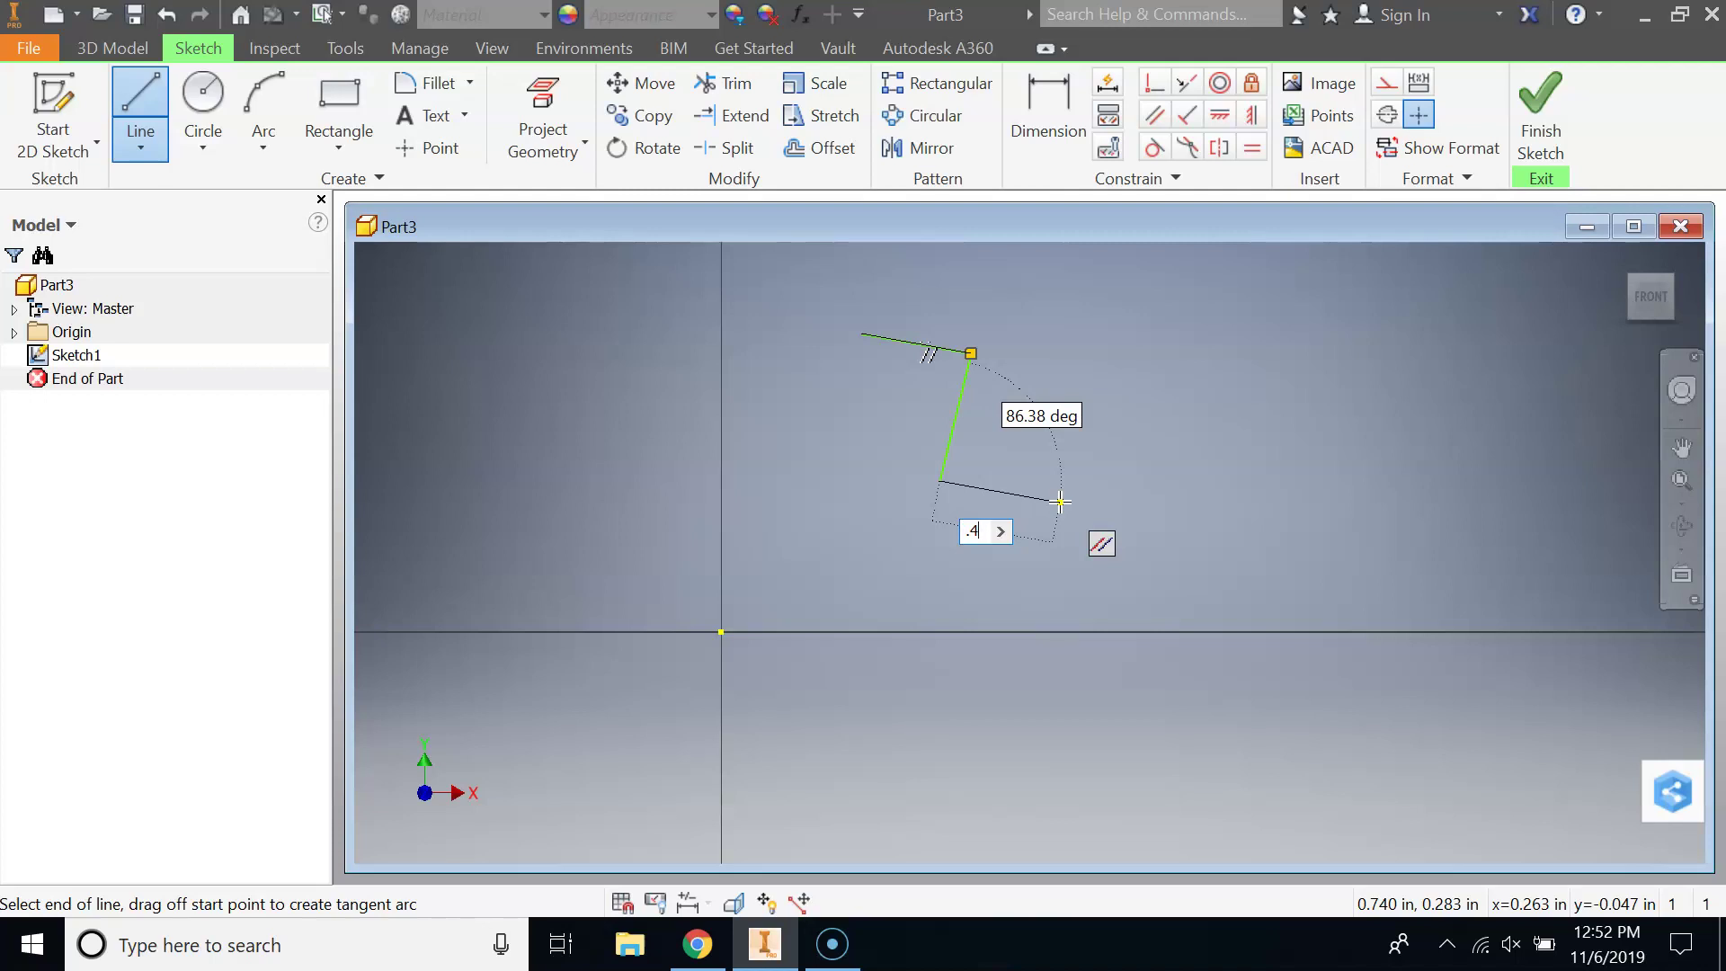
key(Return)
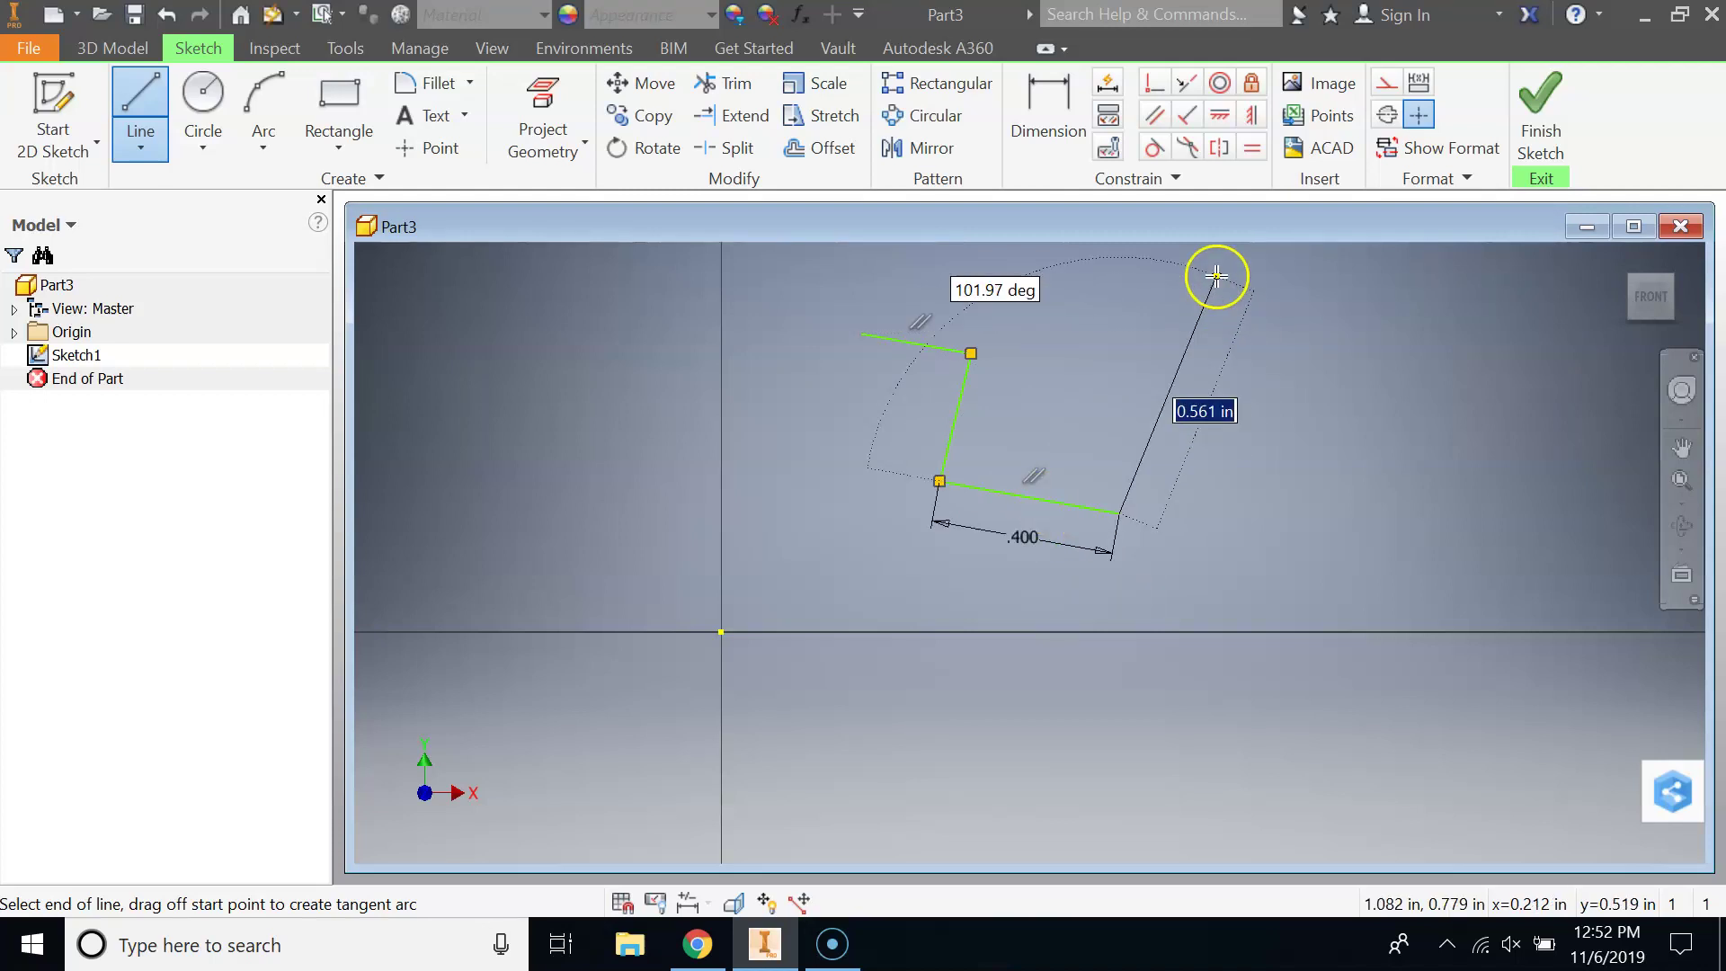
Draw the back edges and the bottom edge along the horizontal axis
middle_drag(1216, 277, 1126, 481)
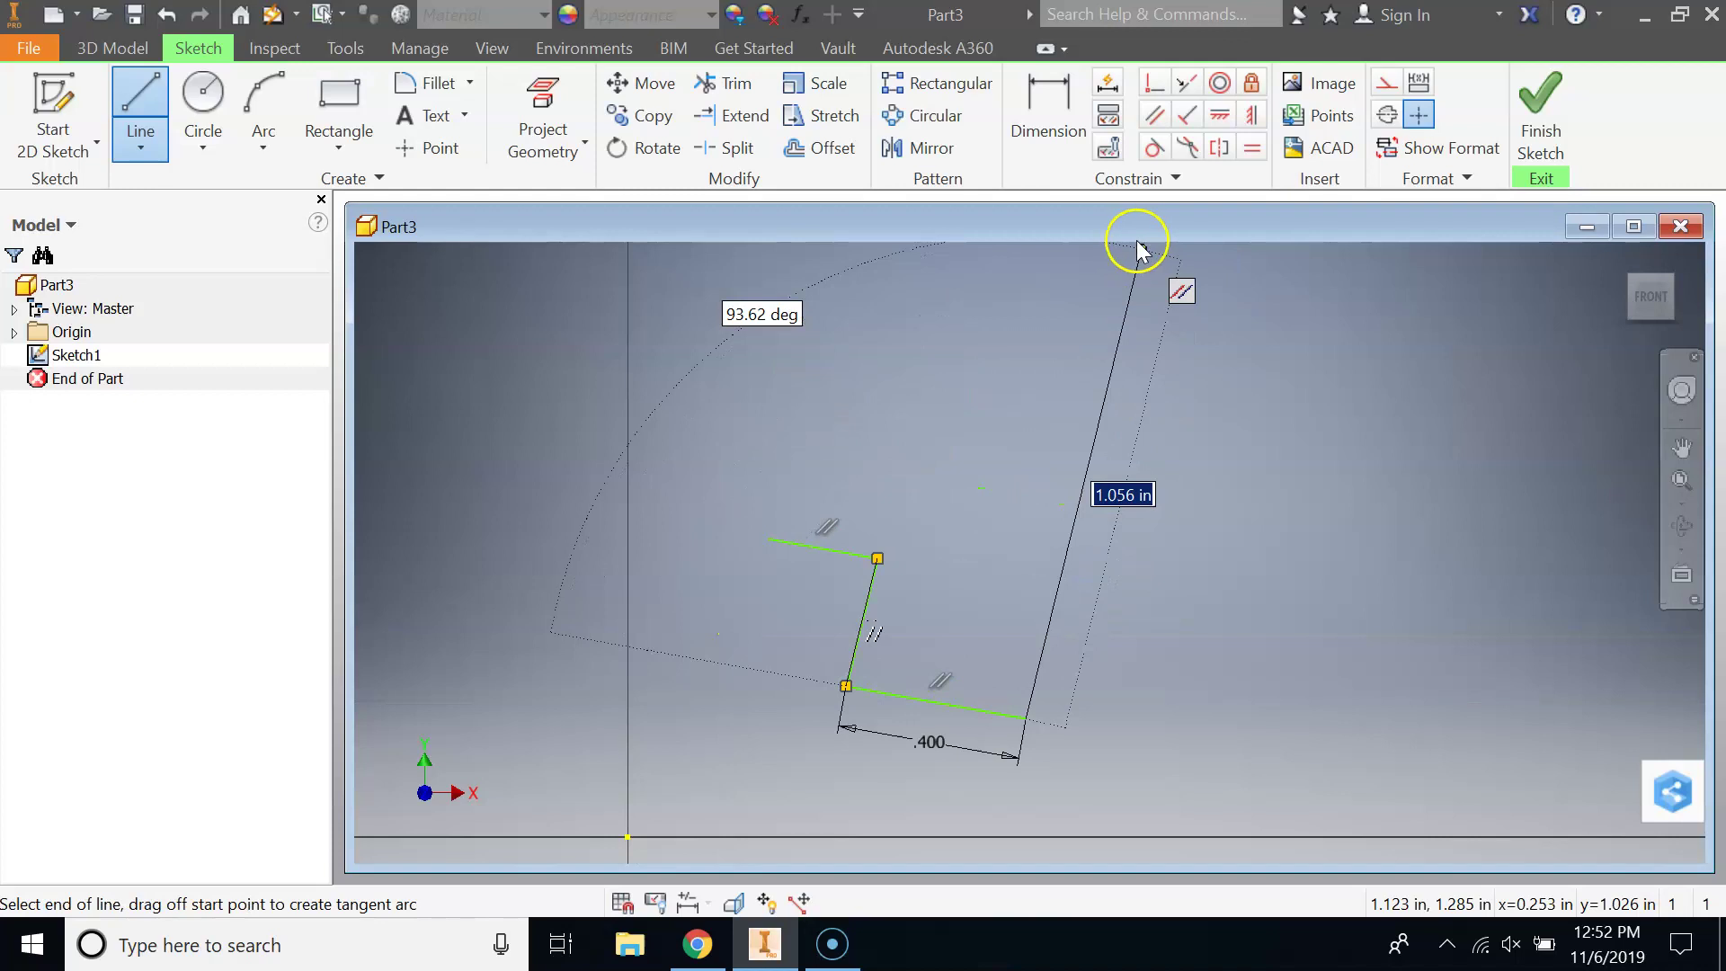
middle_drag(1138, 252, 1092, 386)
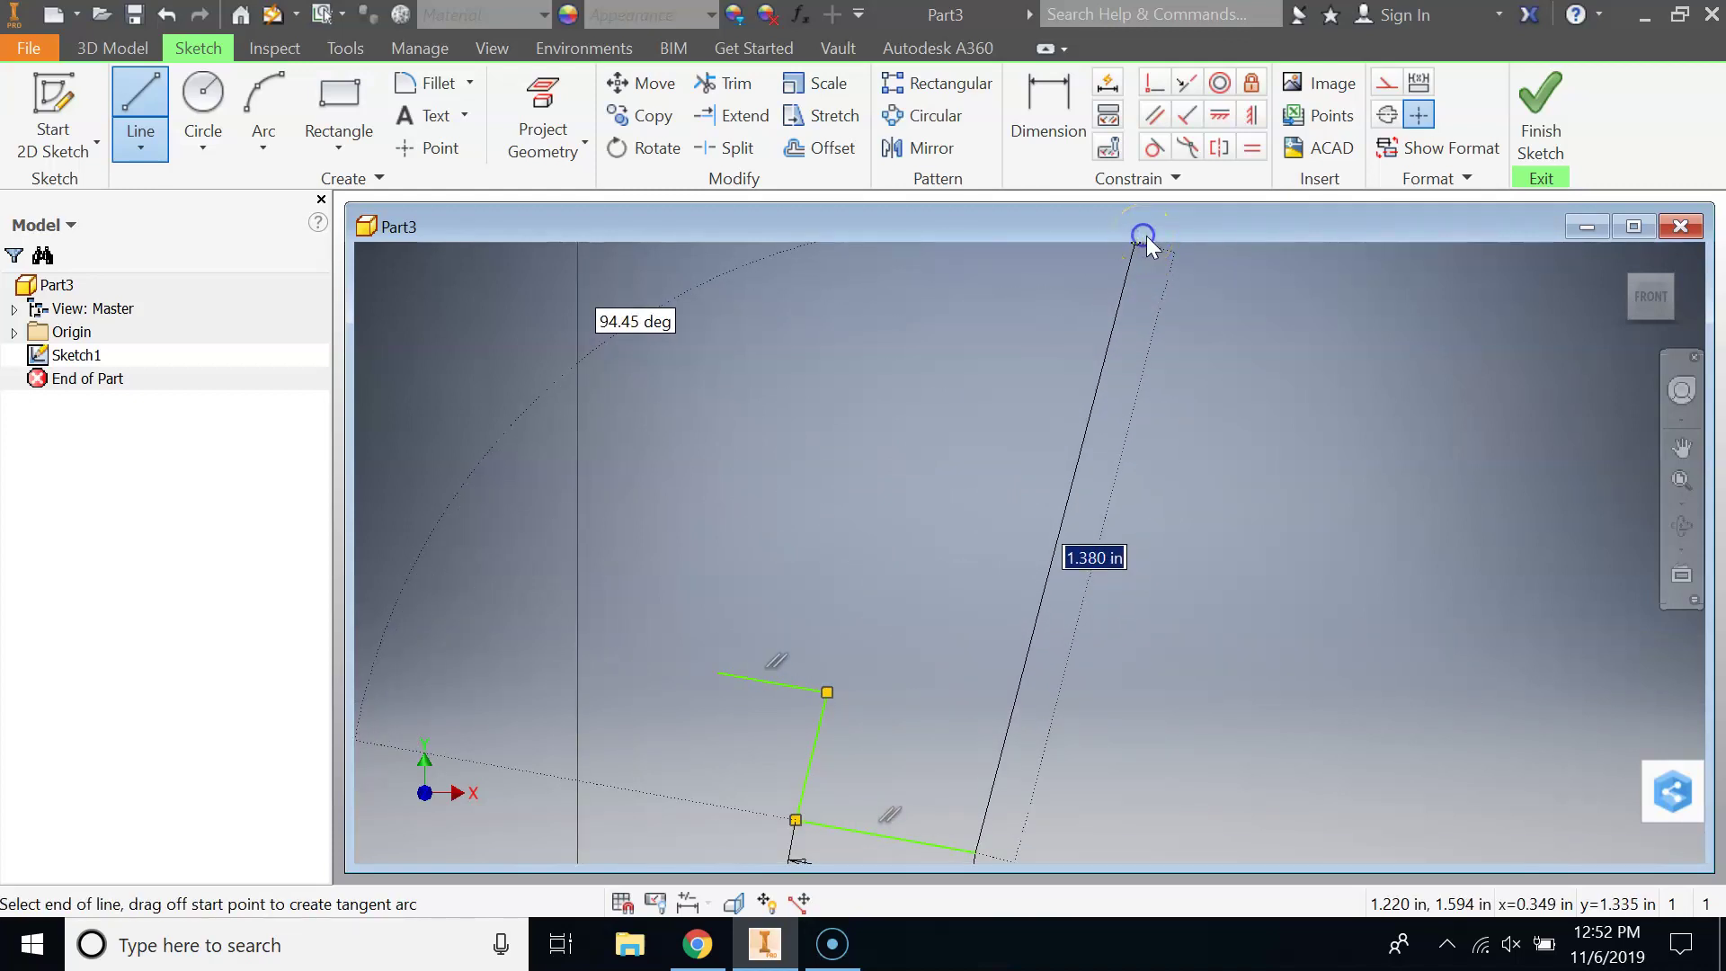
middle_drag(1144, 254, 1114, 424)
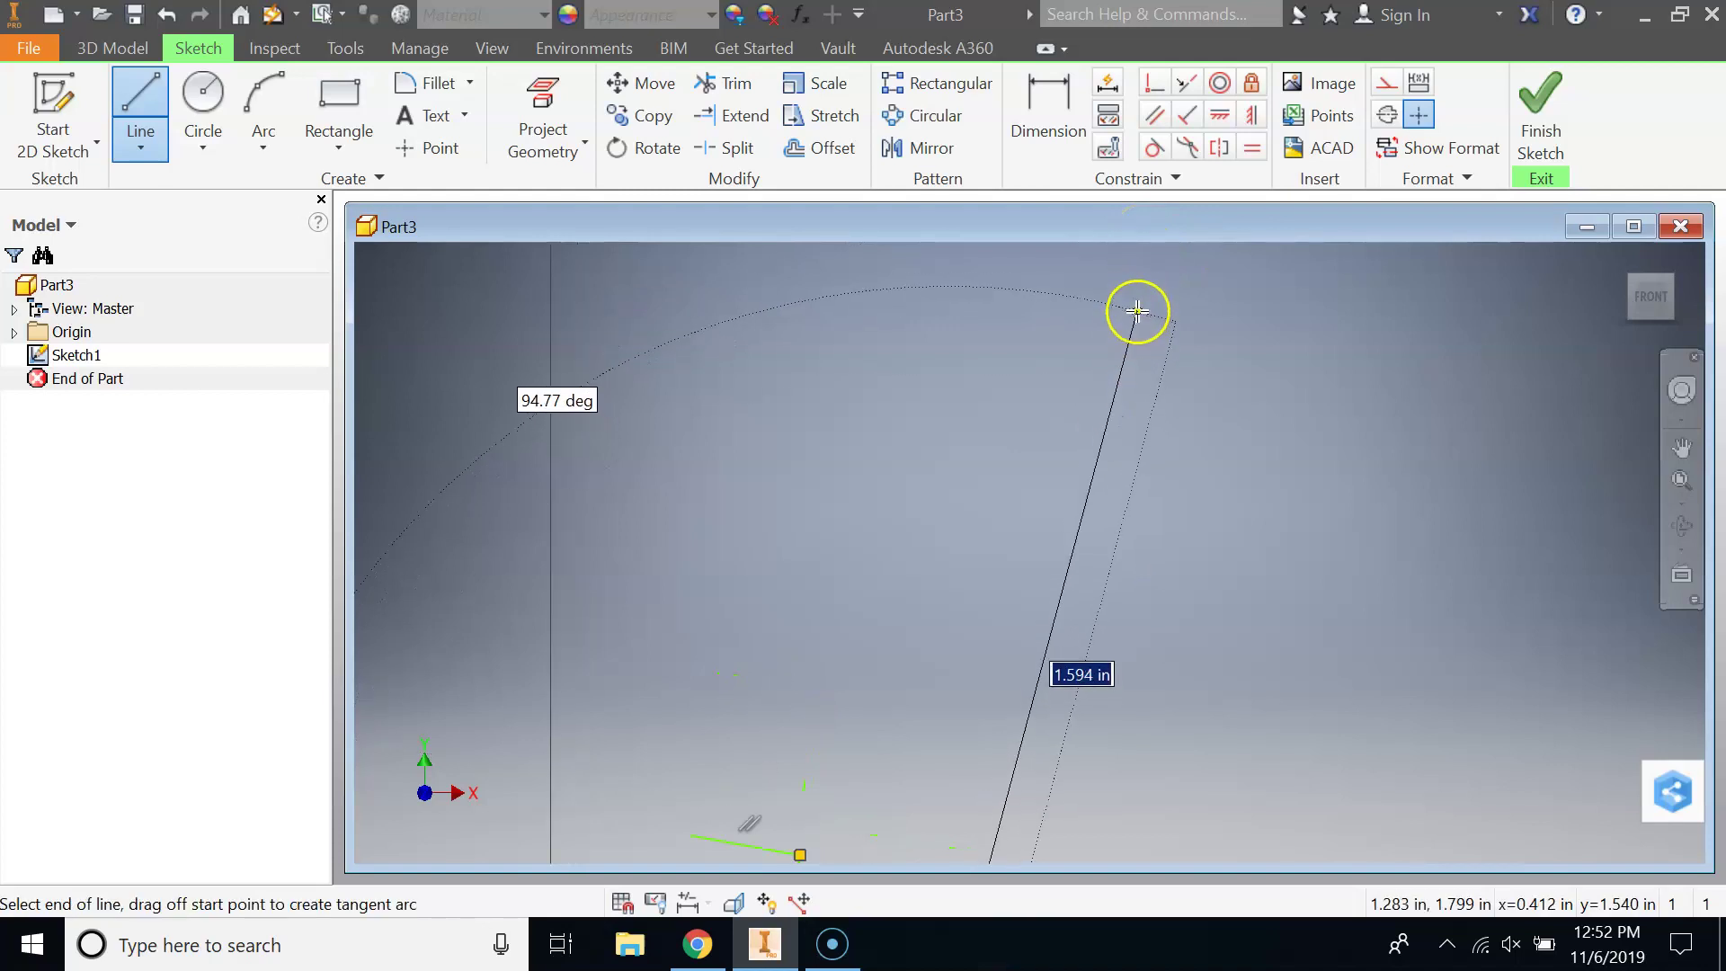
click(1136, 324)
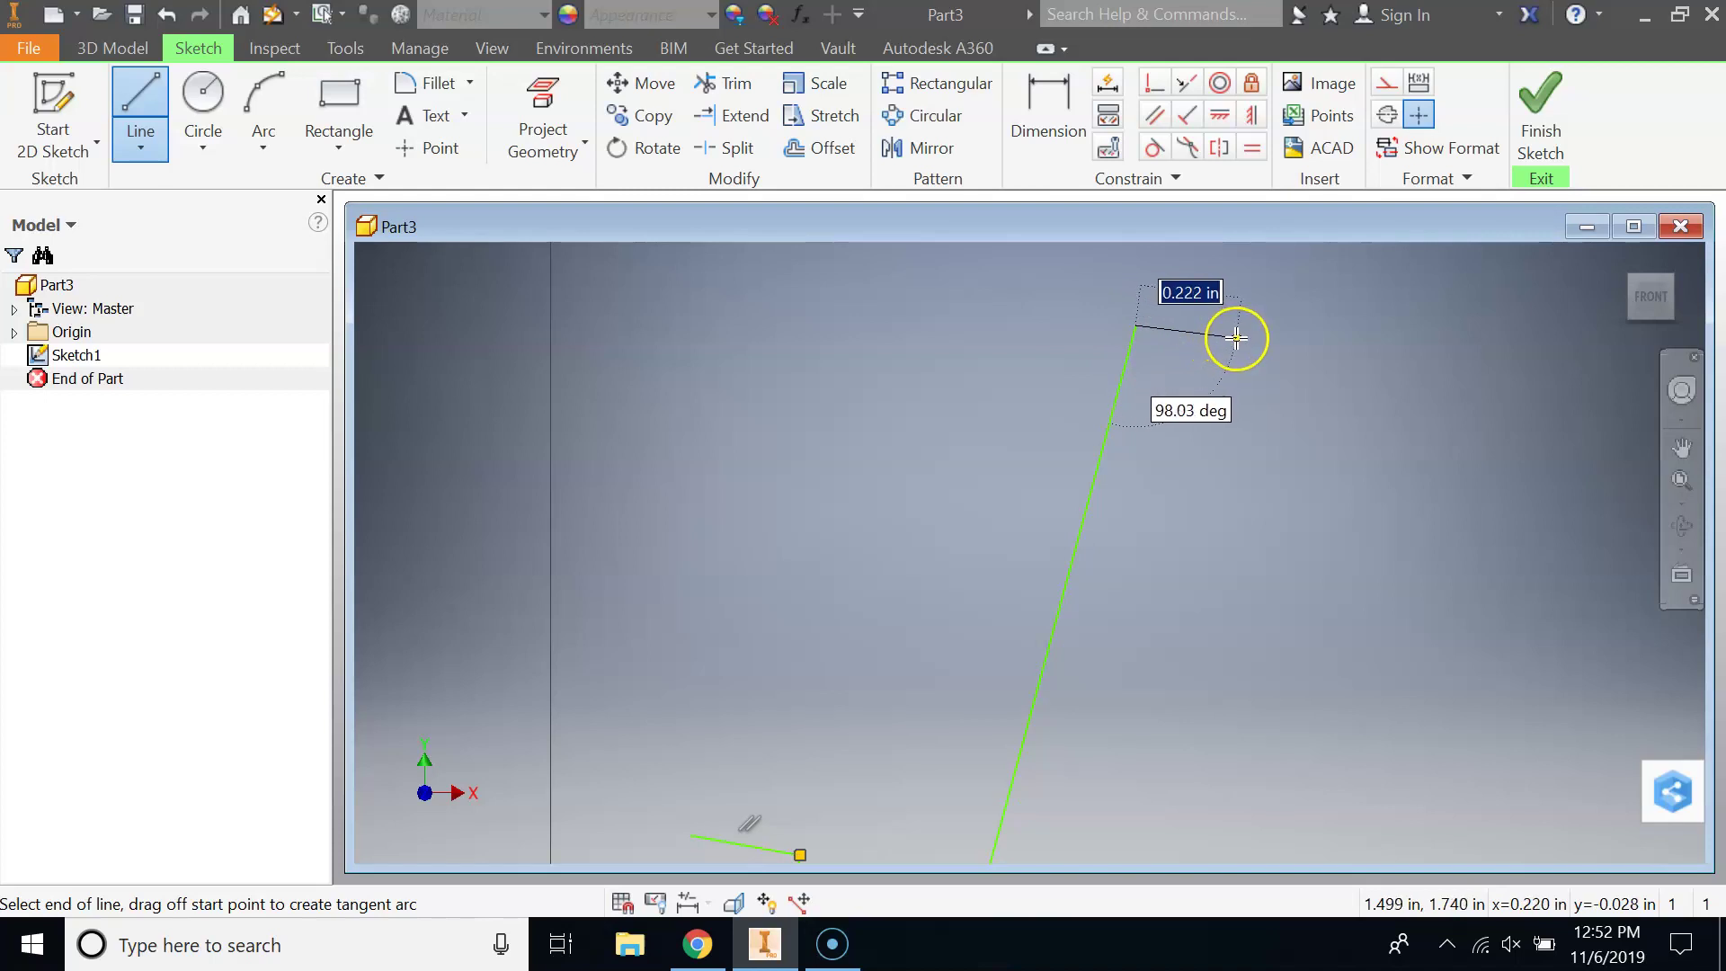
click(1236, 338)
mouse_move(1206, 501)
middle_down()
mouse_move(1189, 393)
mouse_move(1219, 338)
middle_up()
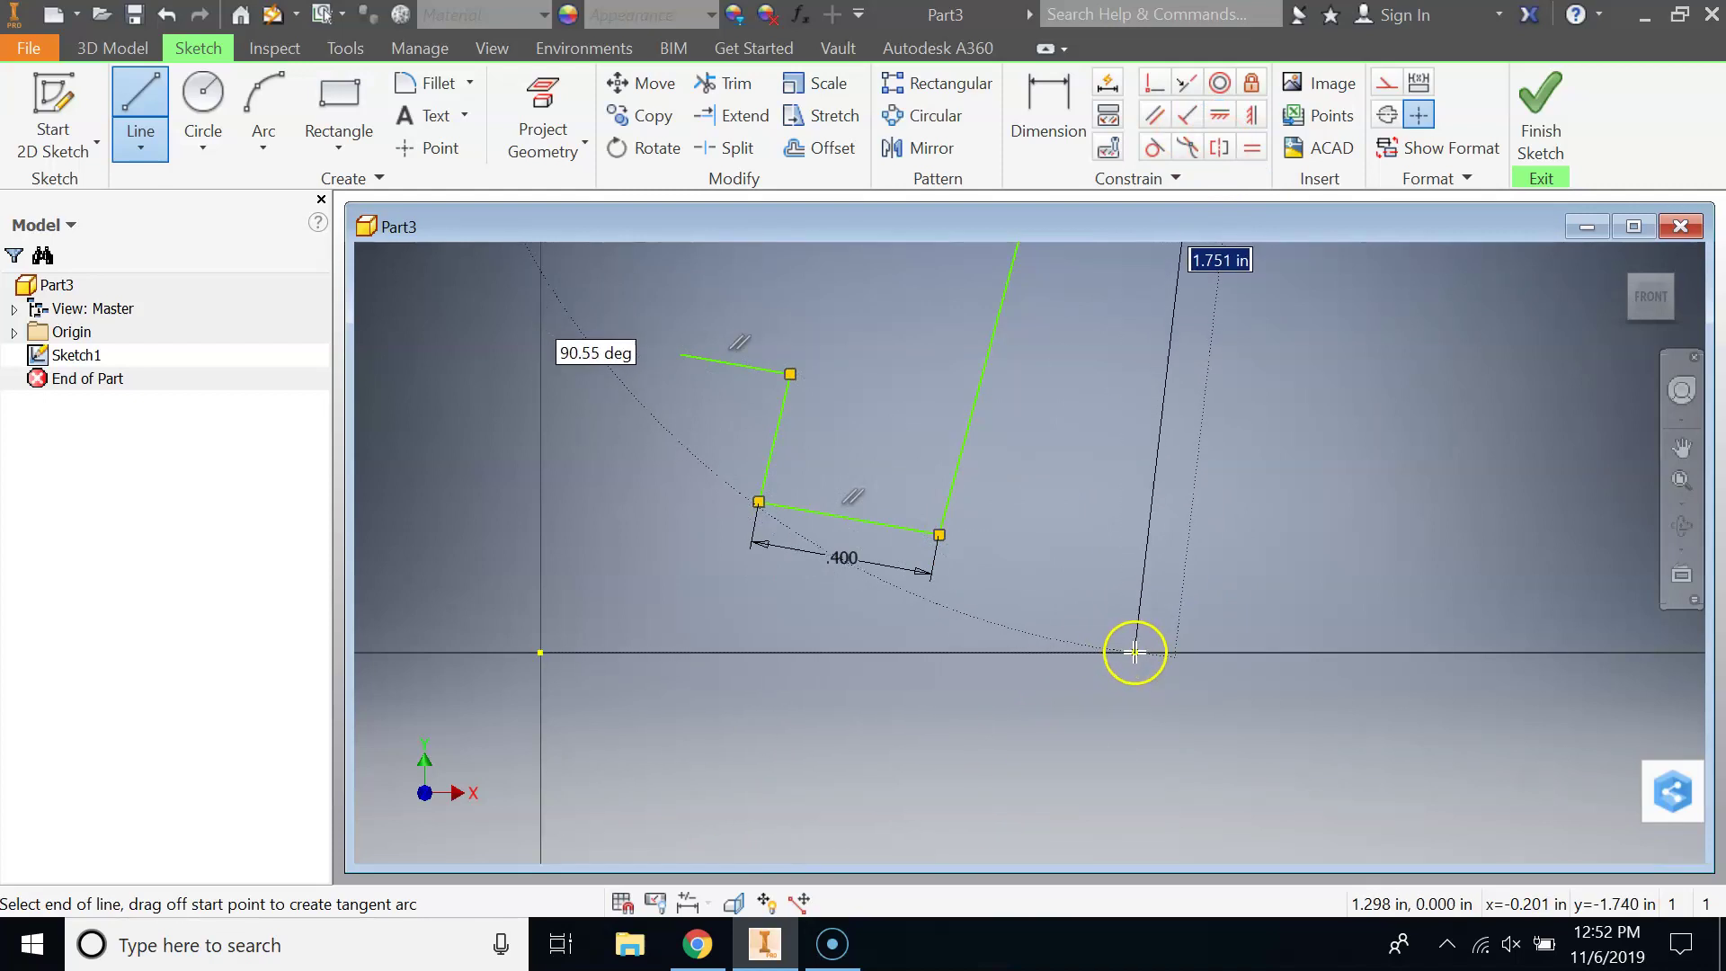
click(1133, 651)
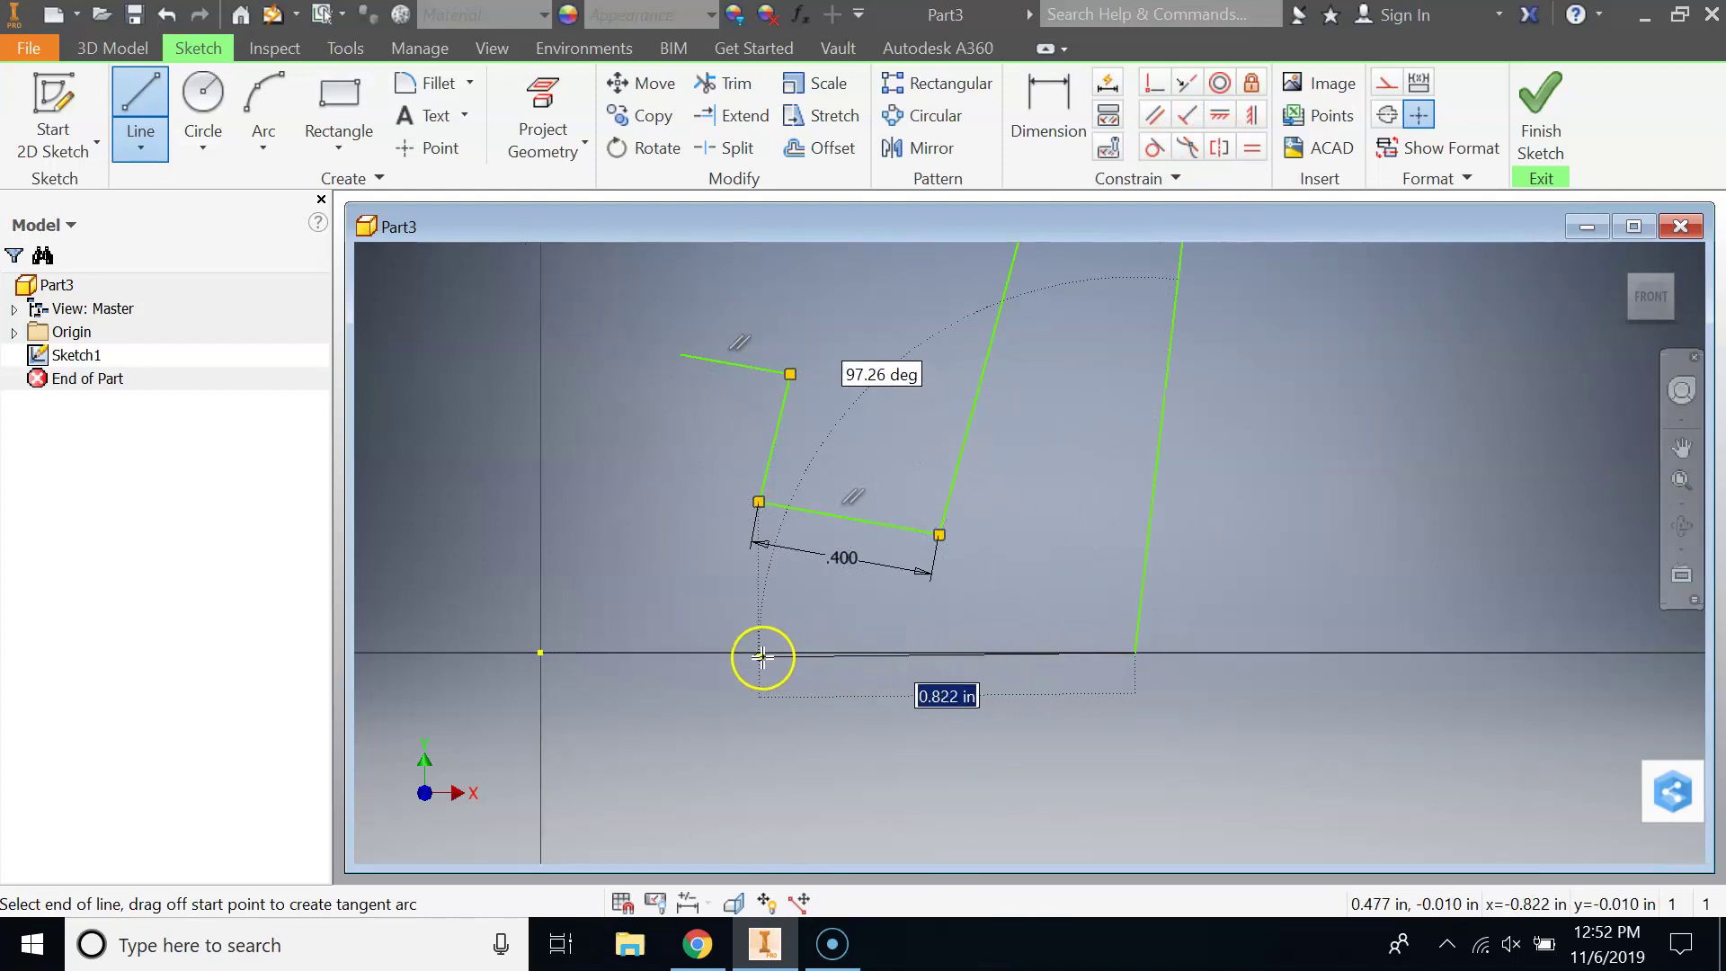
click(591, 649)
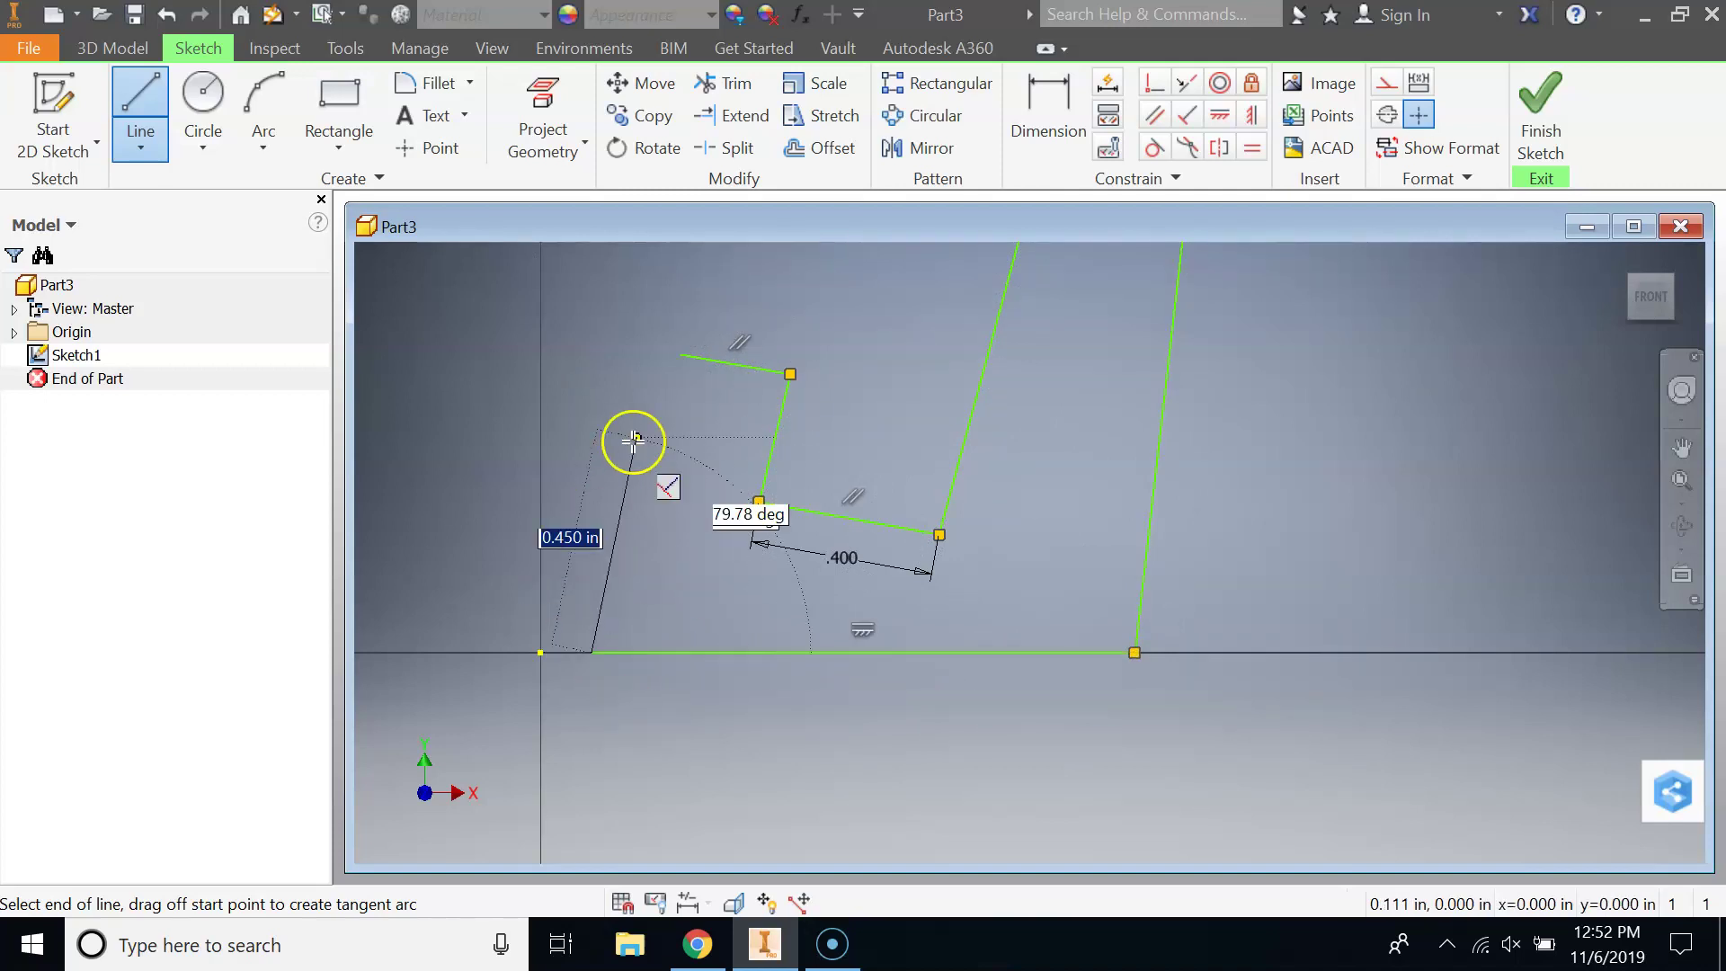
Close the outline with the sloped front edge and end the Line tool
click(679, 355)
right_click(590, 361)
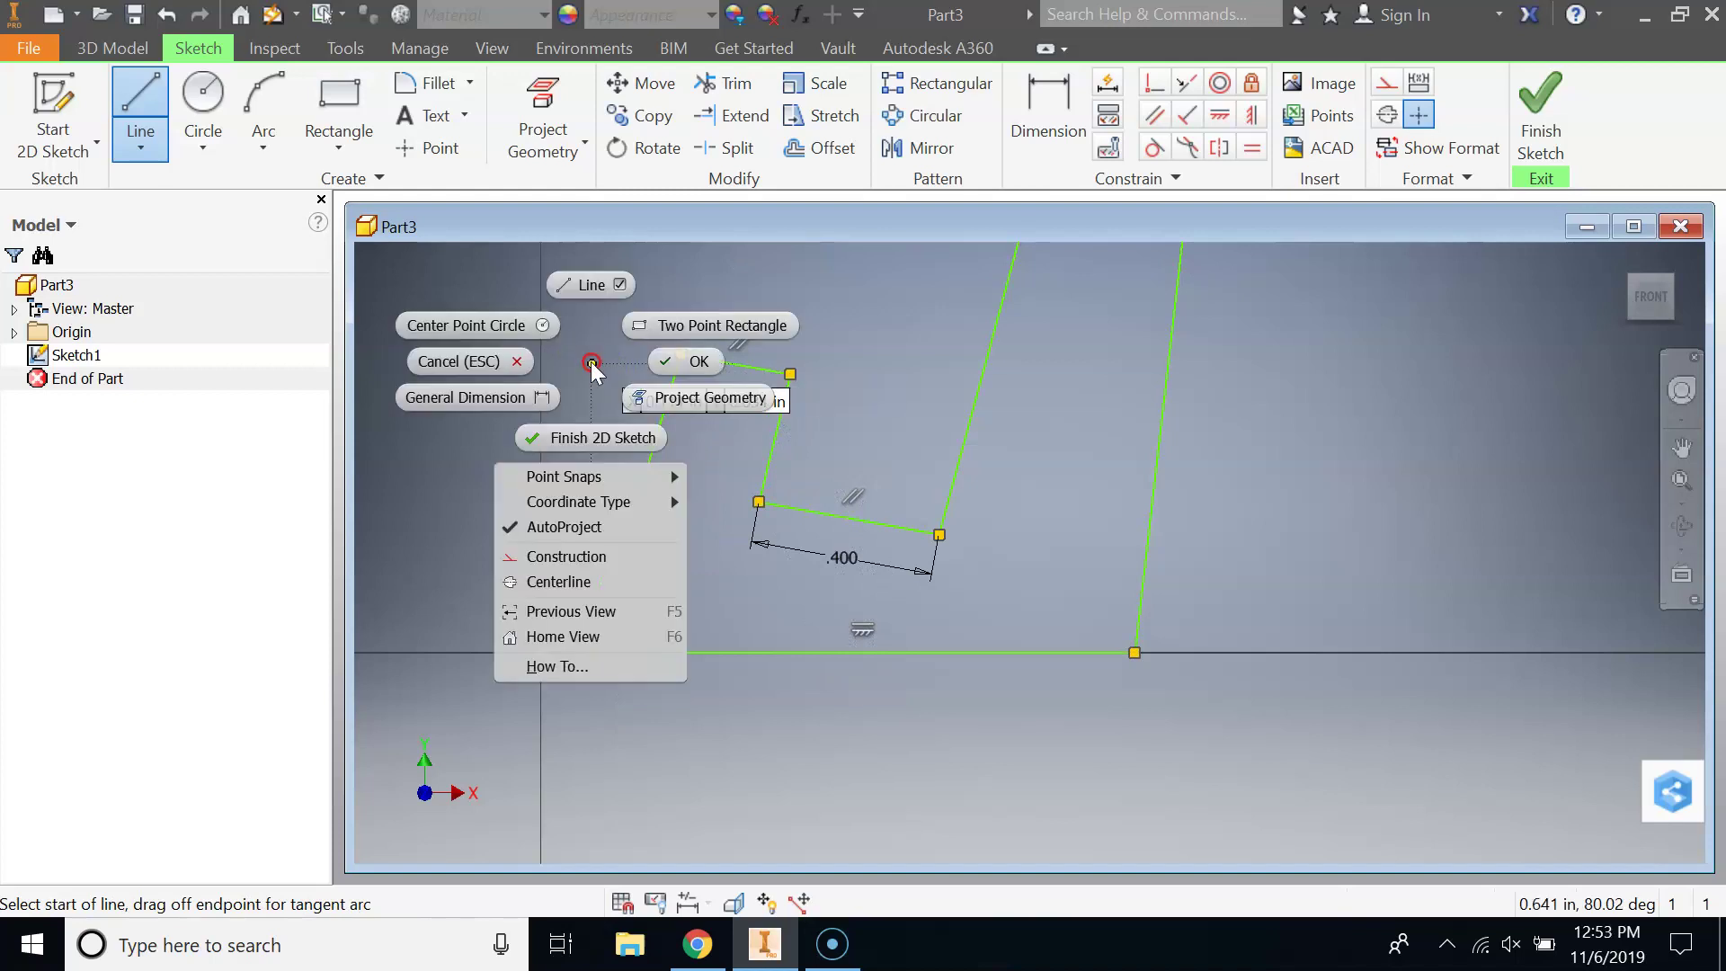
click(671, 374)
scroll(608, 382, down, 2)
middle_drag(617, 400, 682, 544)
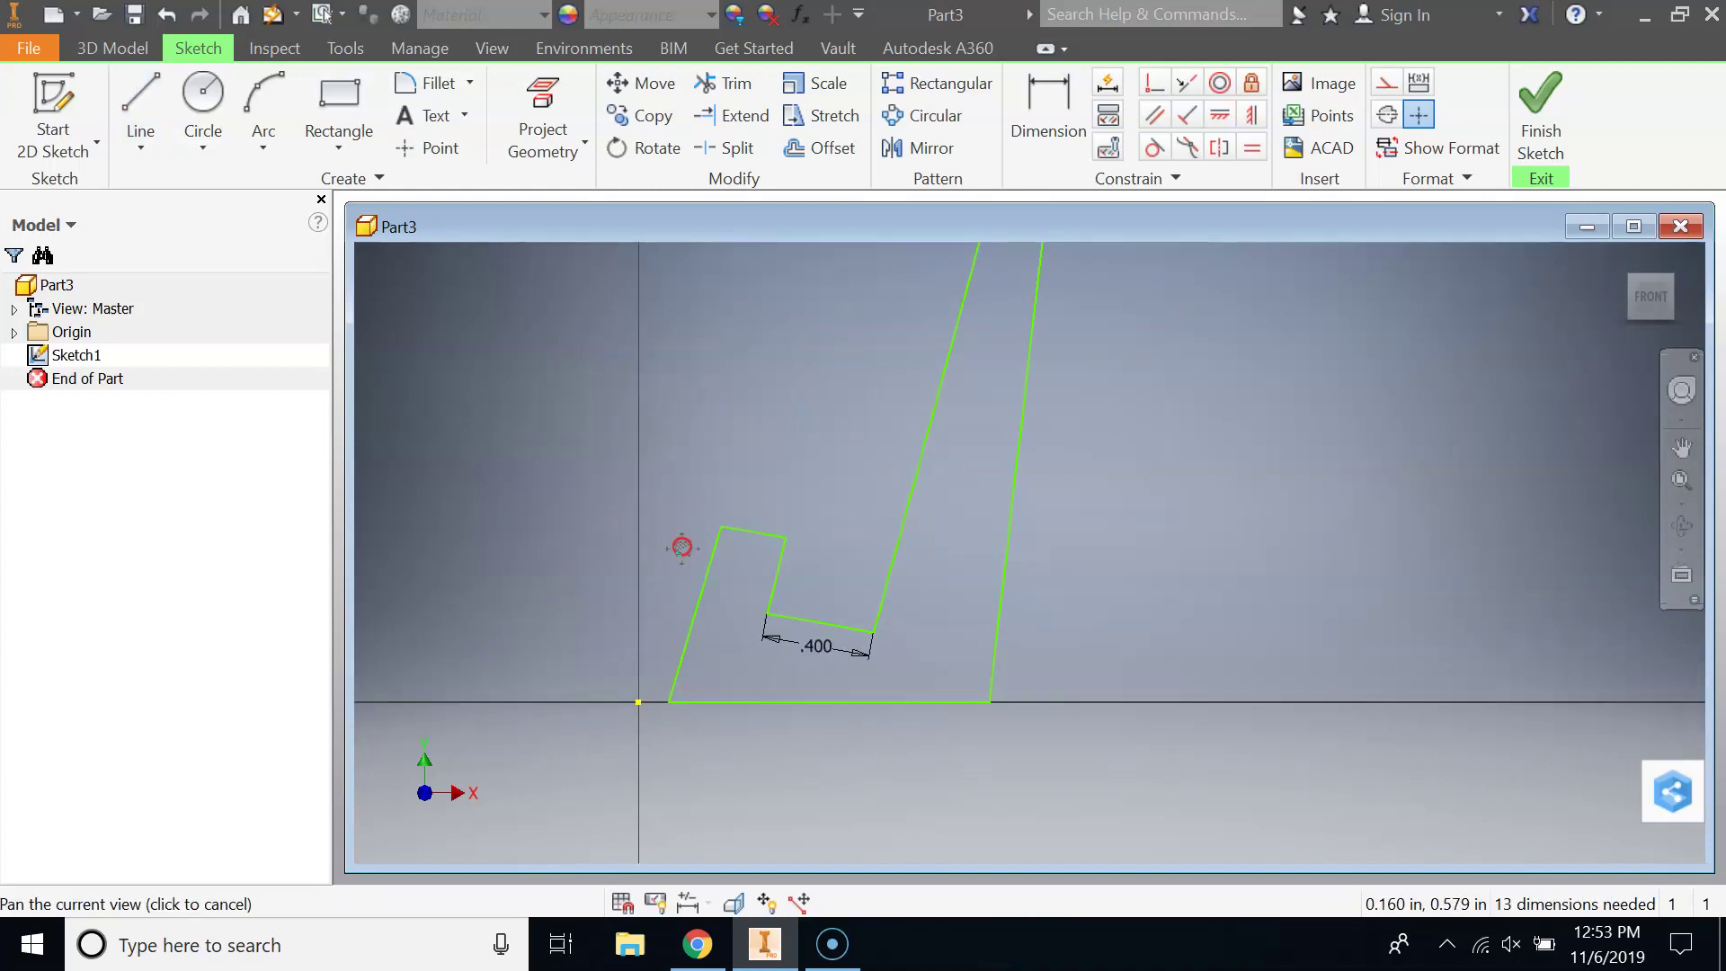
scroll(693, 544, down, 2)
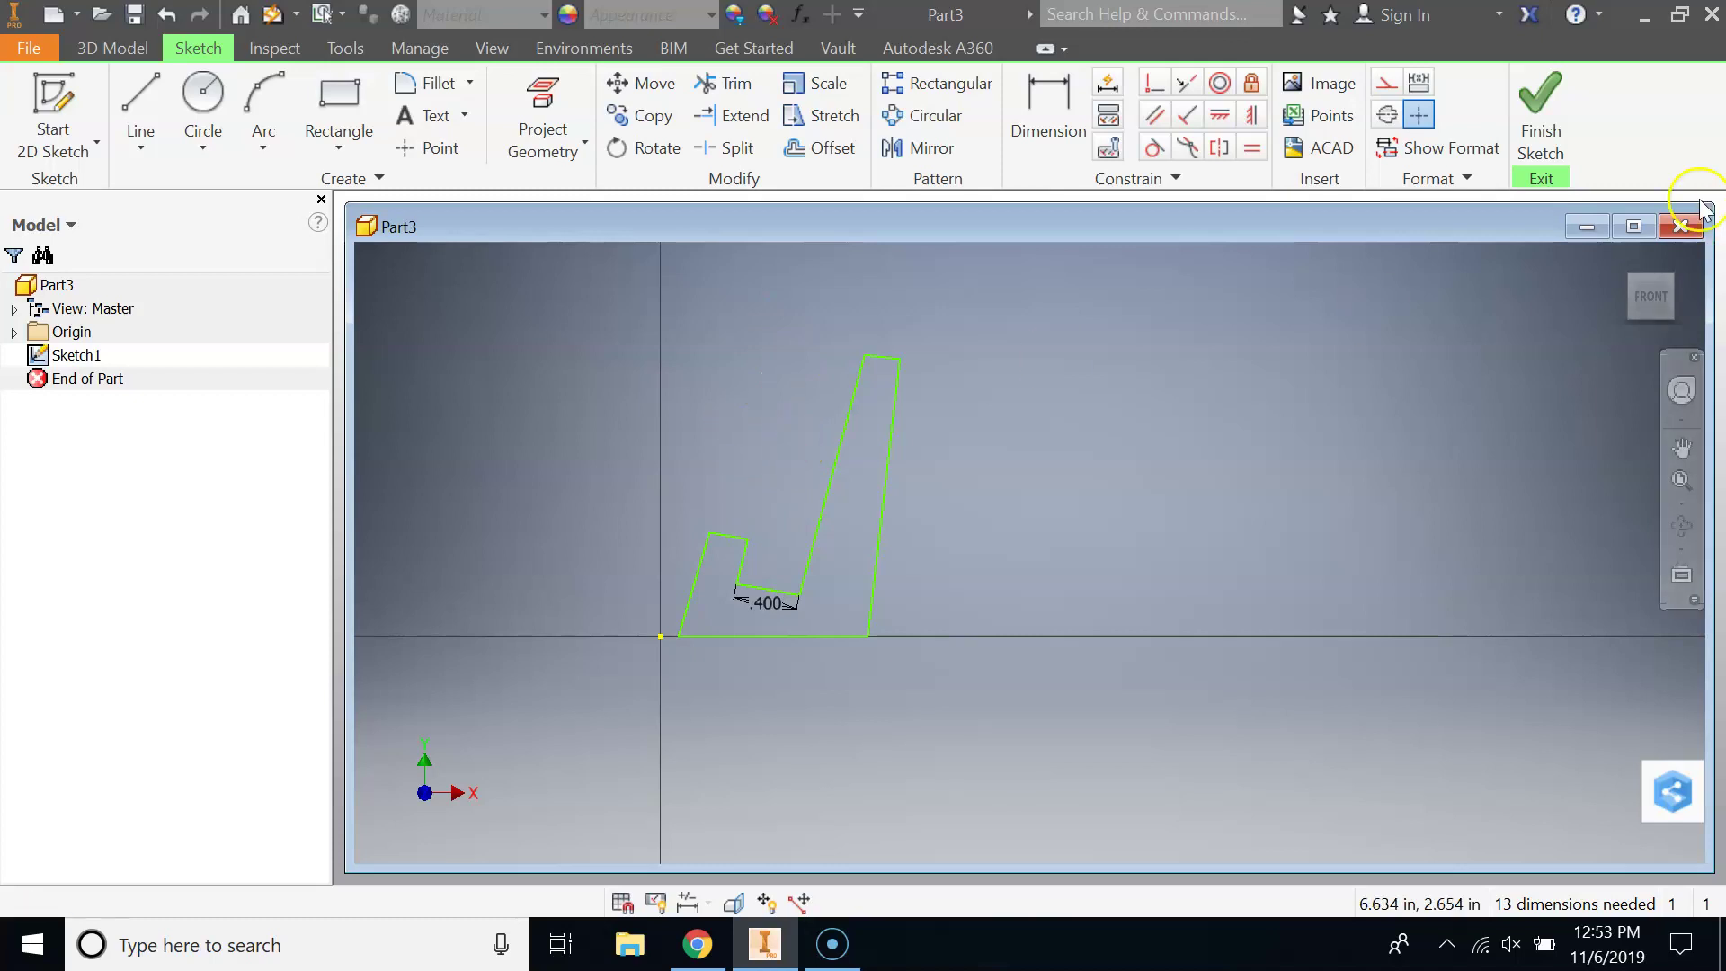
Finish Sketch1 and extrude the J profile 1 in as Extrusion1
click(1537, 131)
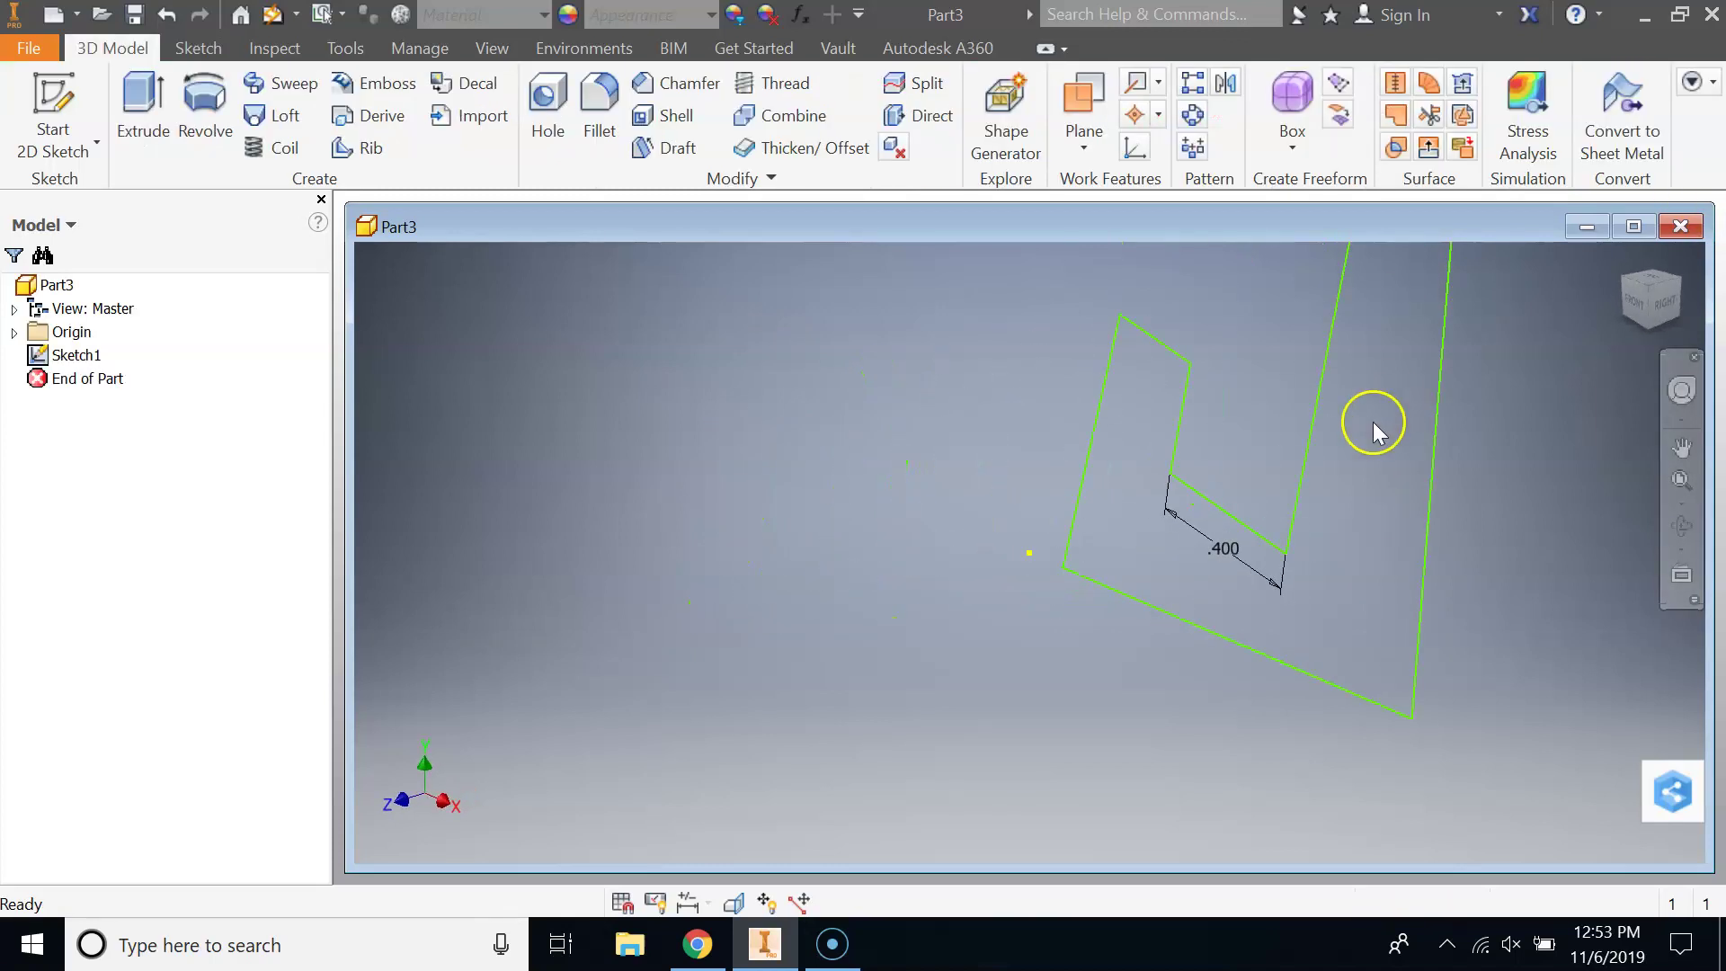
middle_drag(1377, 424, 1205, 567)
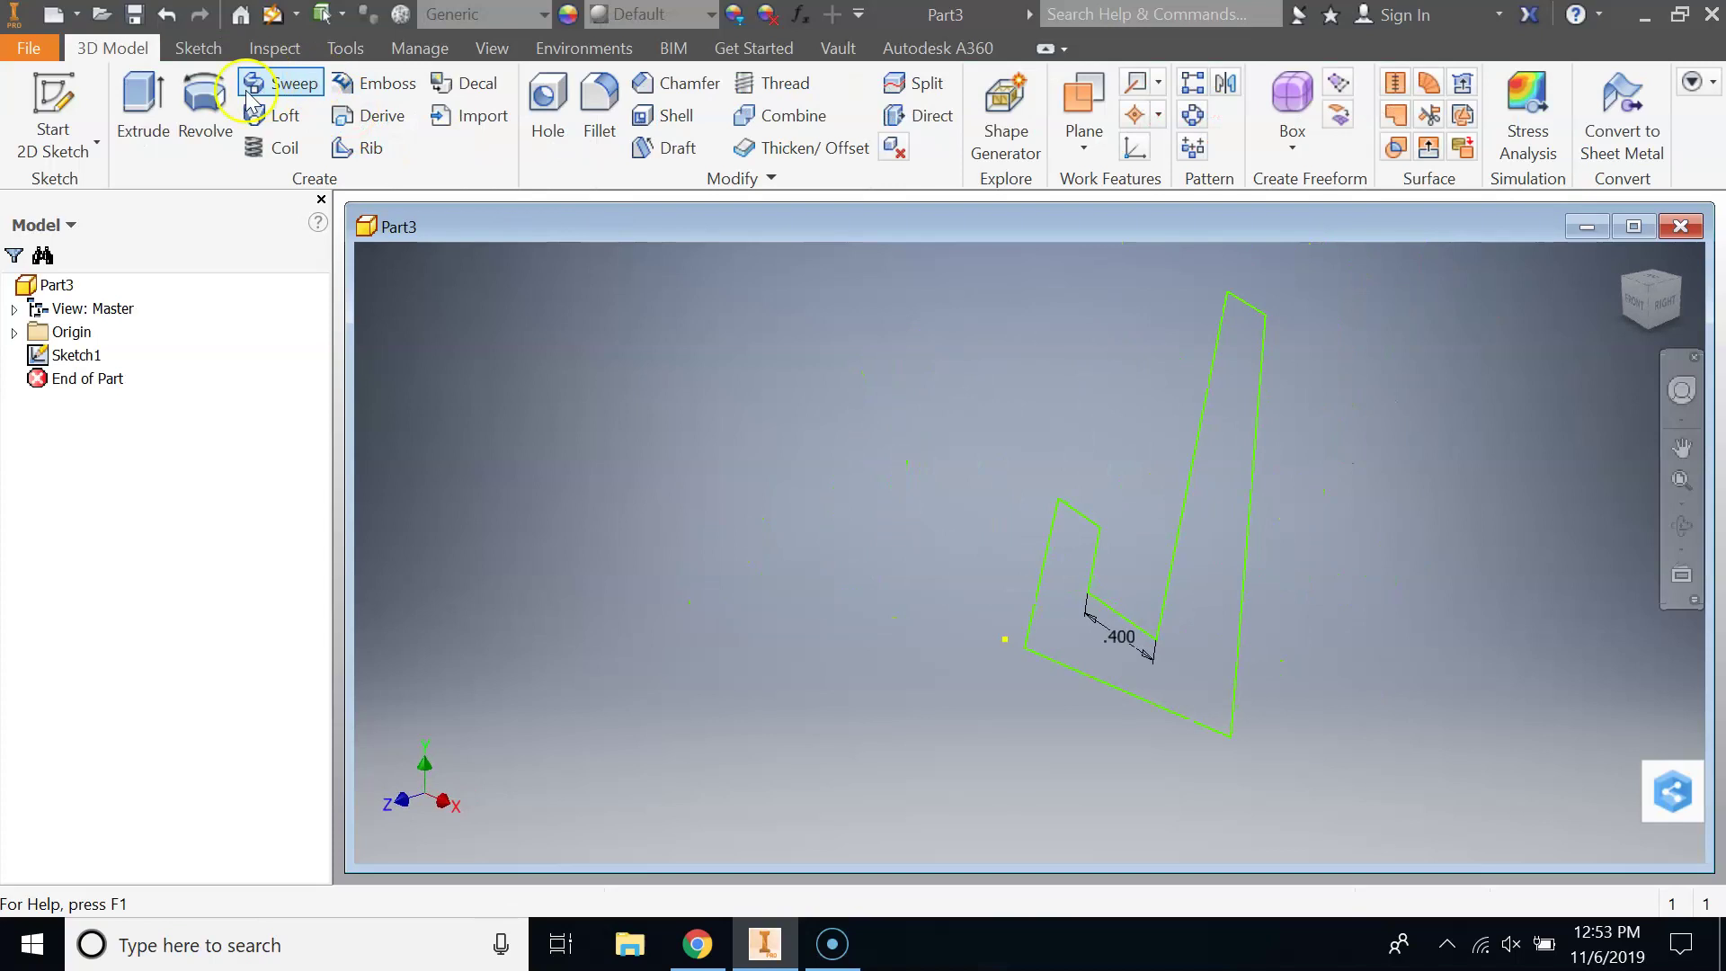
click(127, 108)
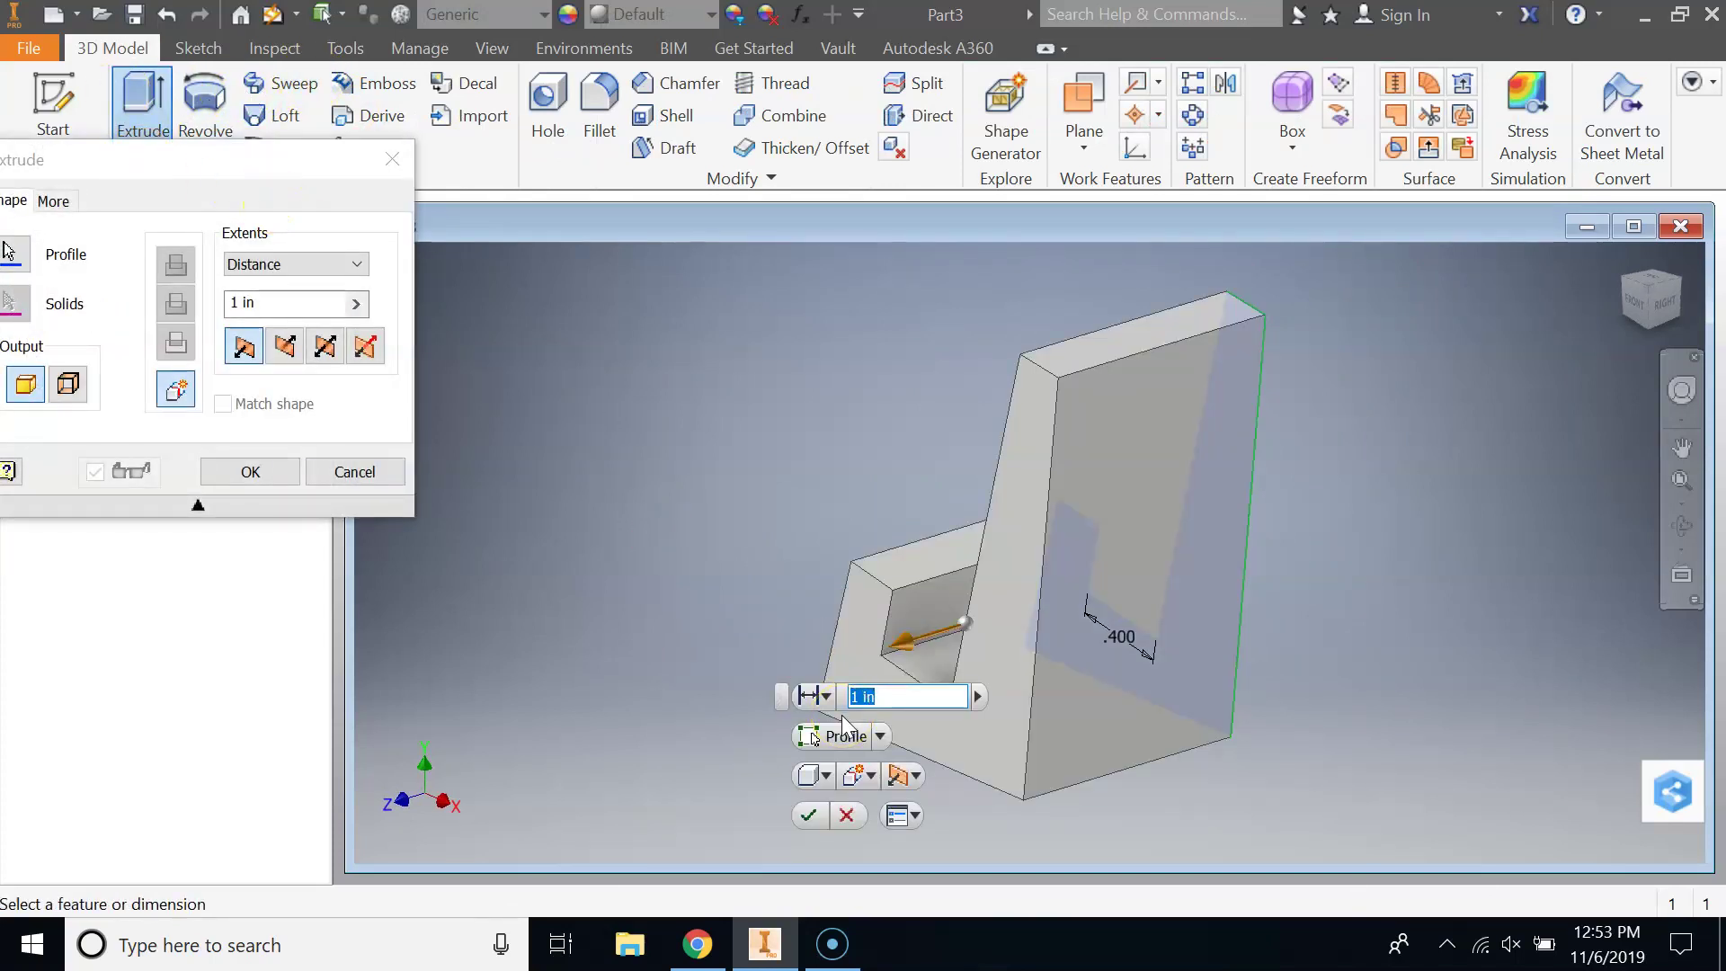
key(Return)
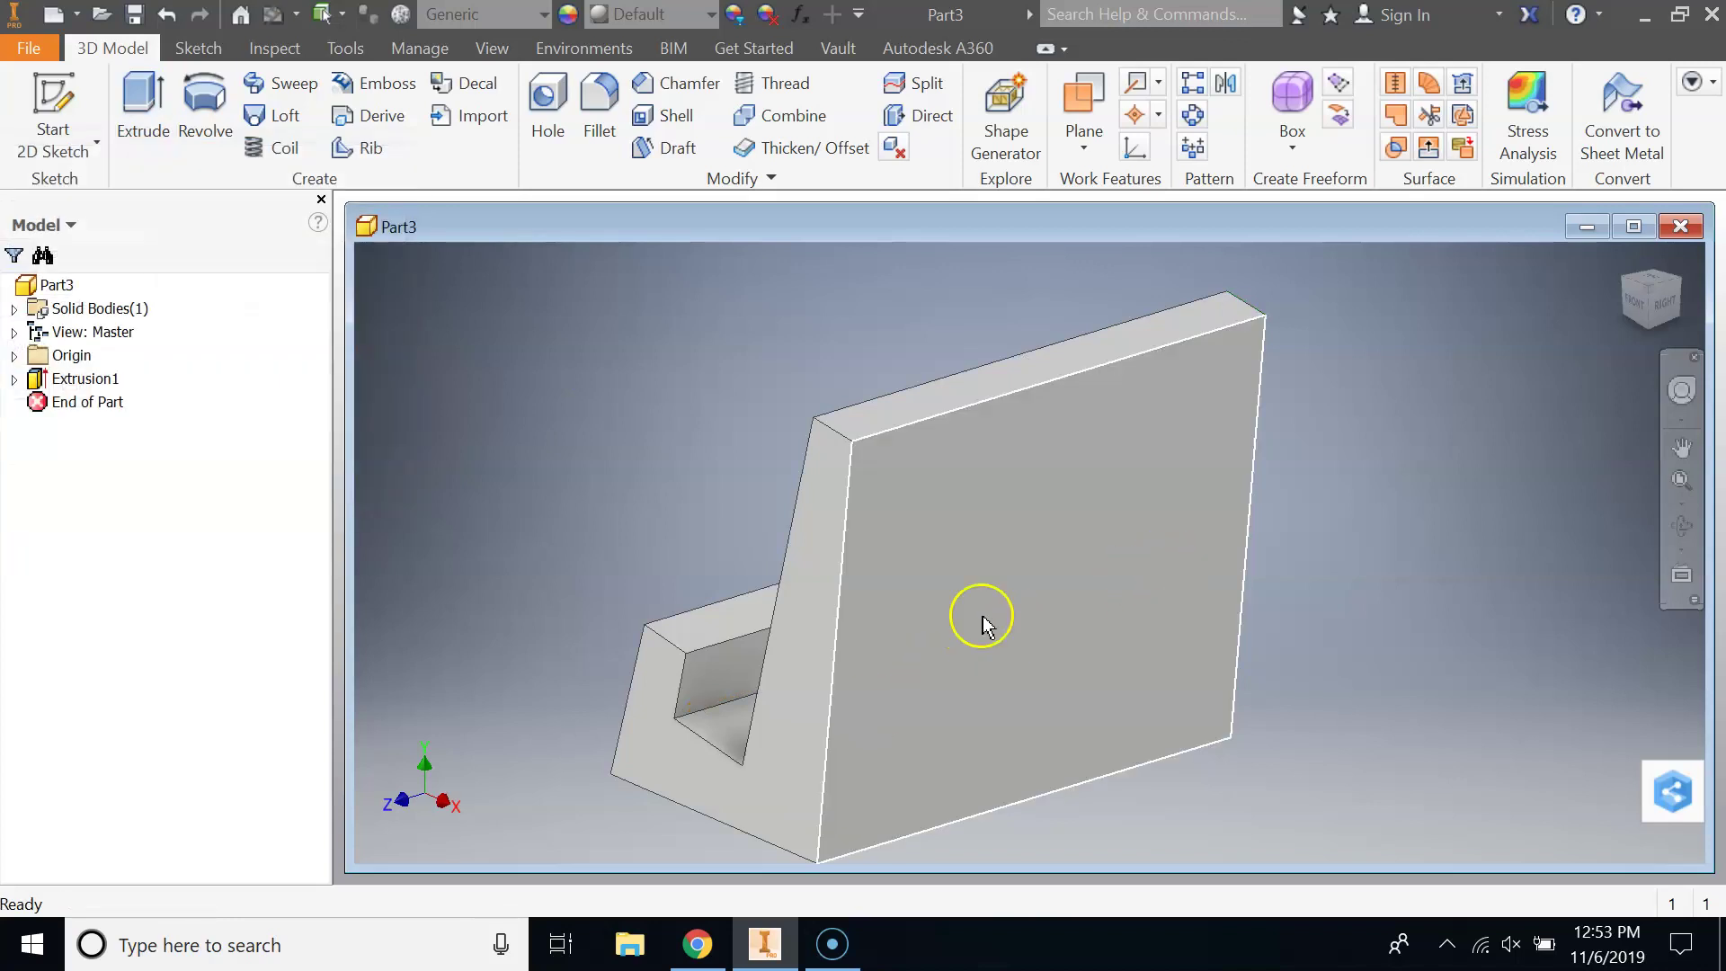
scroll(1380, 560, up, 3)
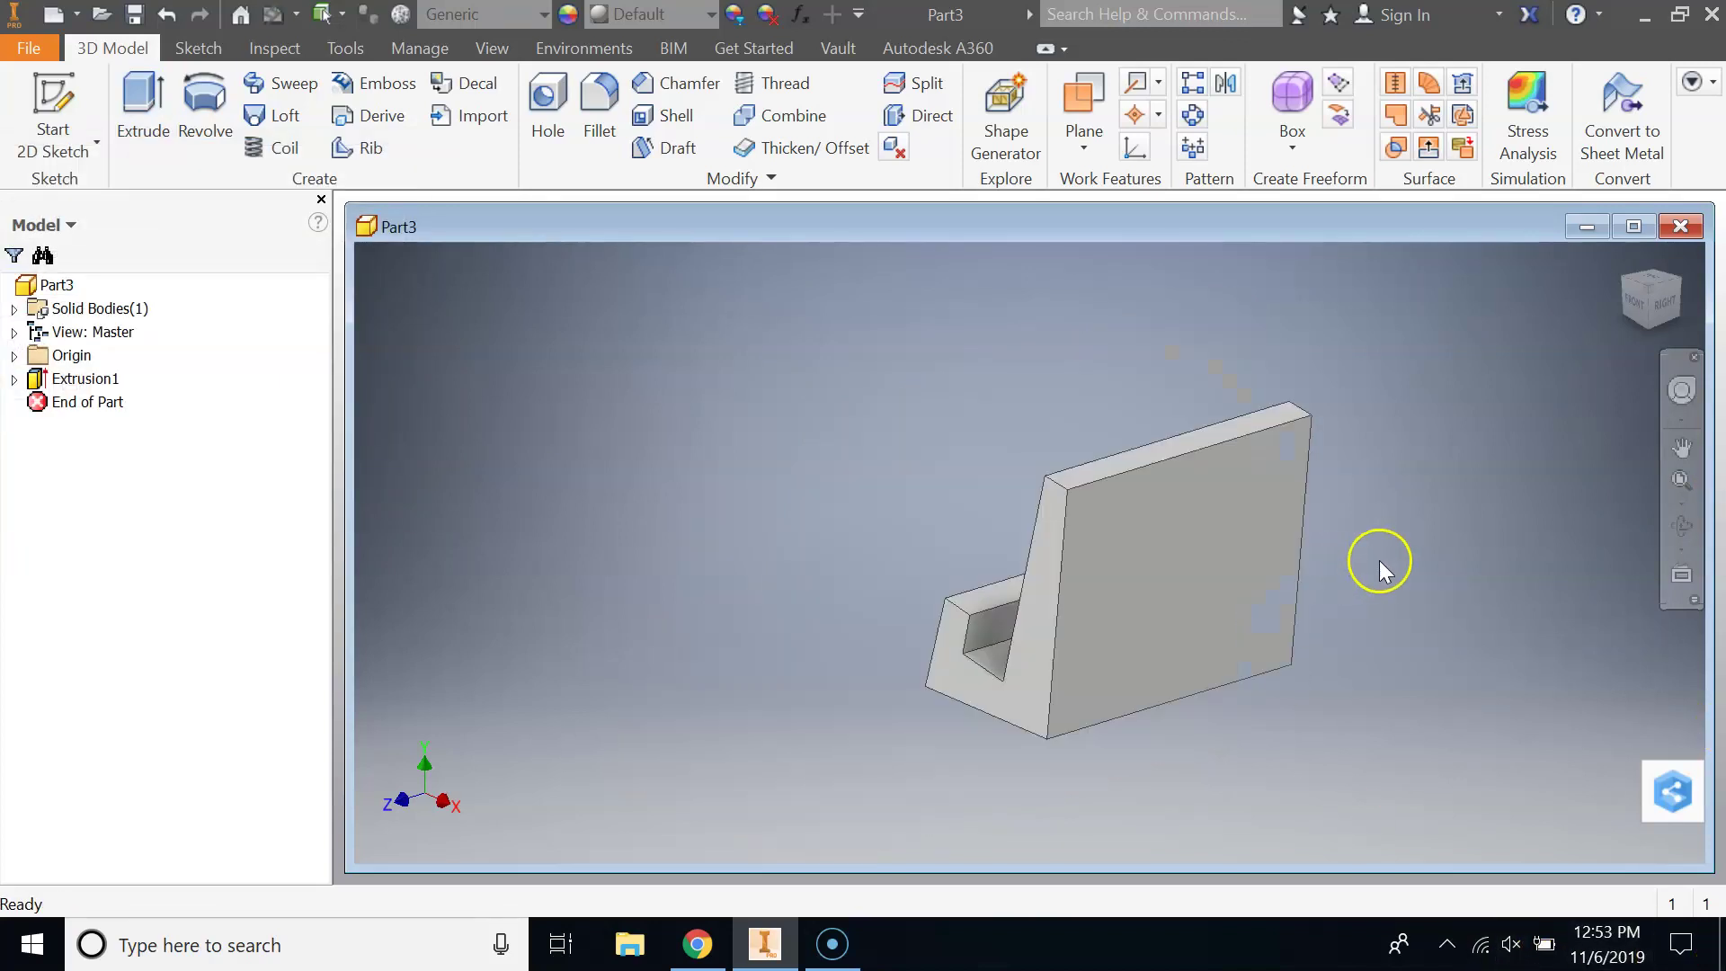
click(1682, 526)
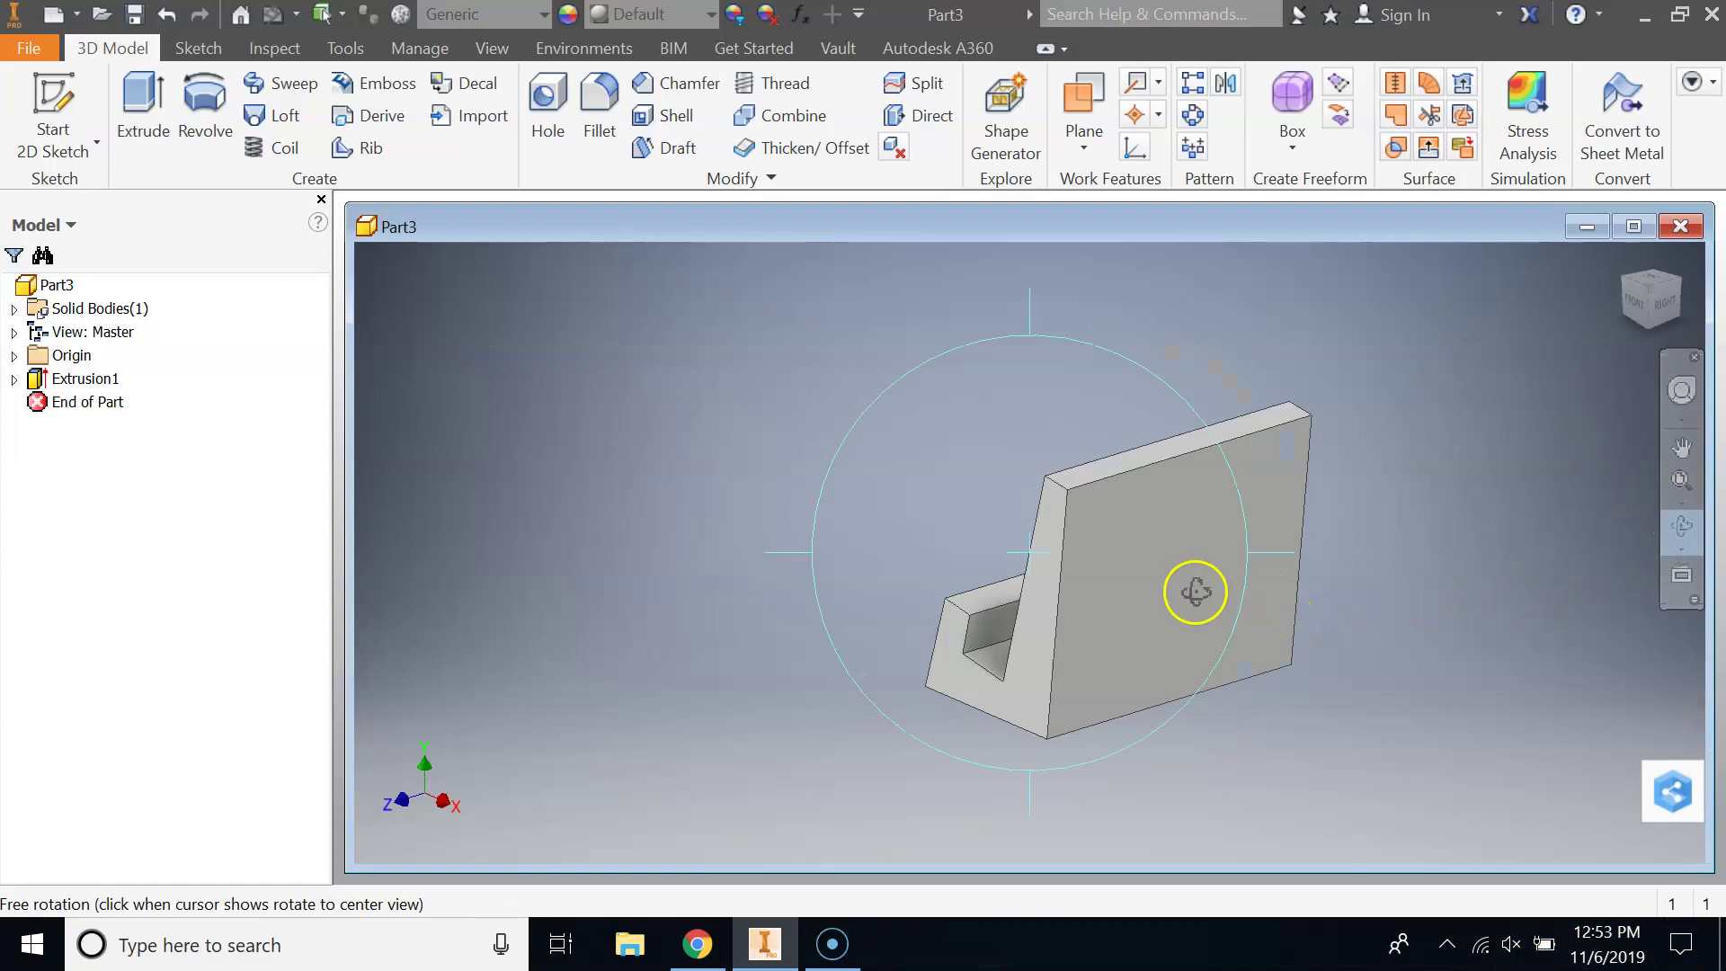
mouse_move(1195, 590)
mouse_down()
mouse_move(1367, 531)
mouse_move(1403, 485)
mouse_move(1468, 504)
mouse_move(1560, 463)
mouse_move(1583, 512)
mouse_move(1619, 477)
mouse_move(1583, 540)
mouse_move(1468, 535)
mouse_move(1331, 632)
mouse_move(1418, 598)
mouse_up()
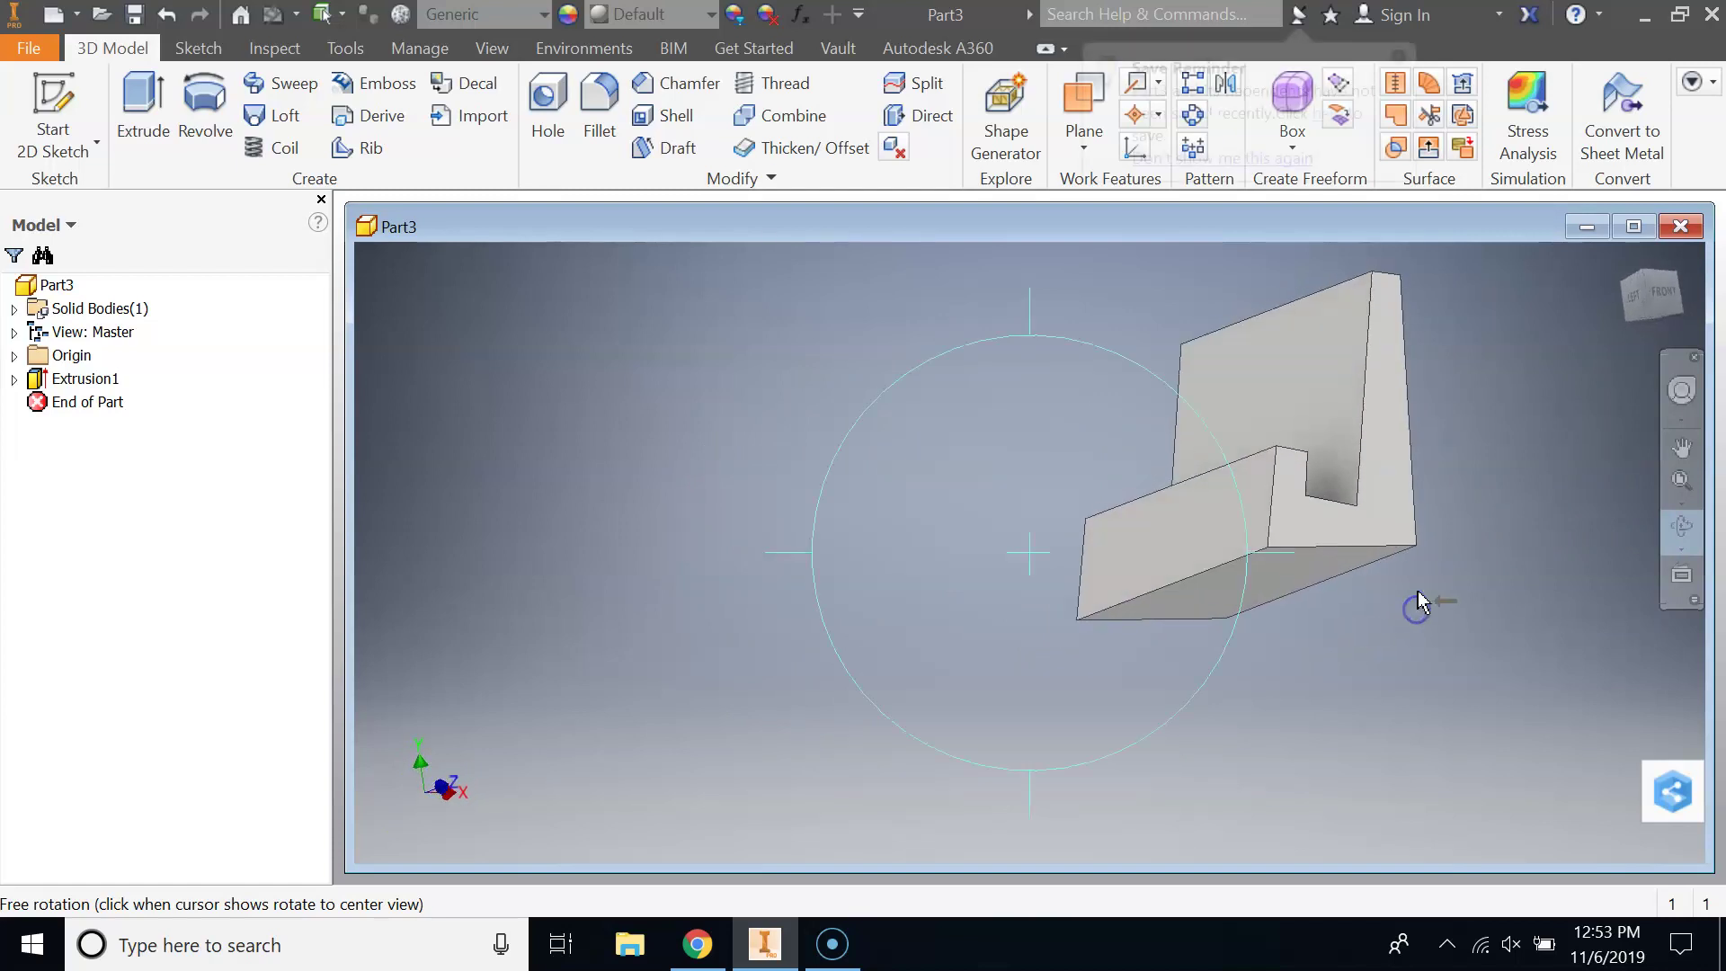
drag(1012, 499, 905, 579)
right_click(994, 570)
key(Escape)
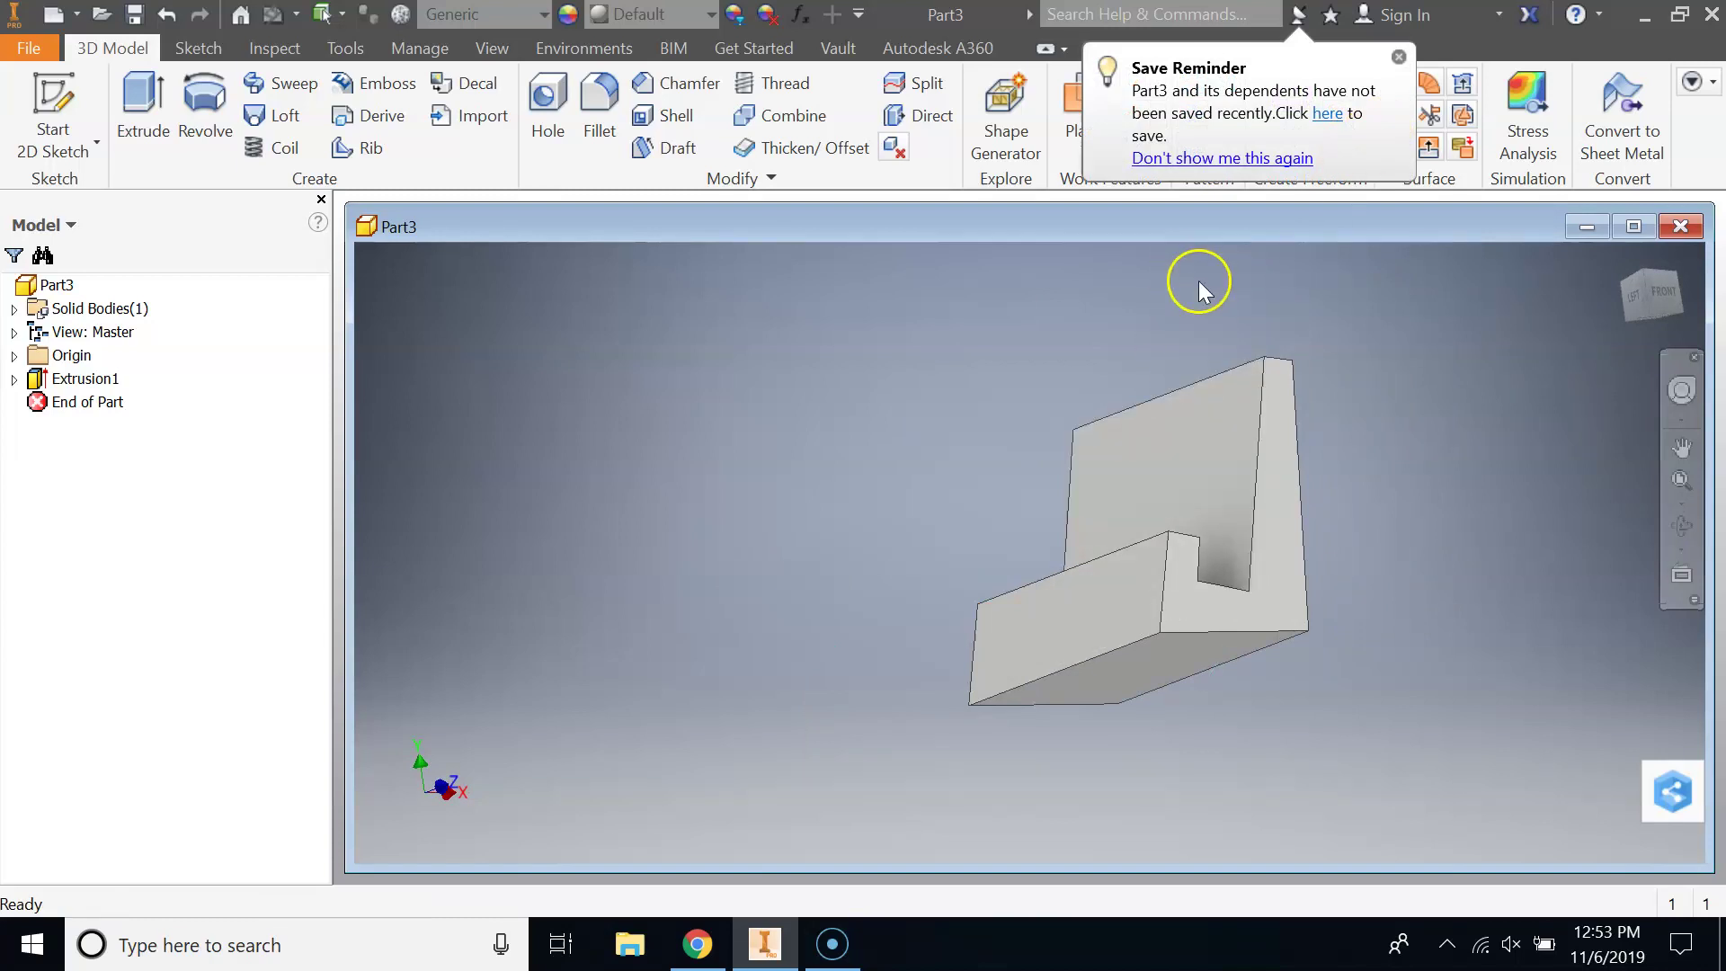
click(1681, 526)
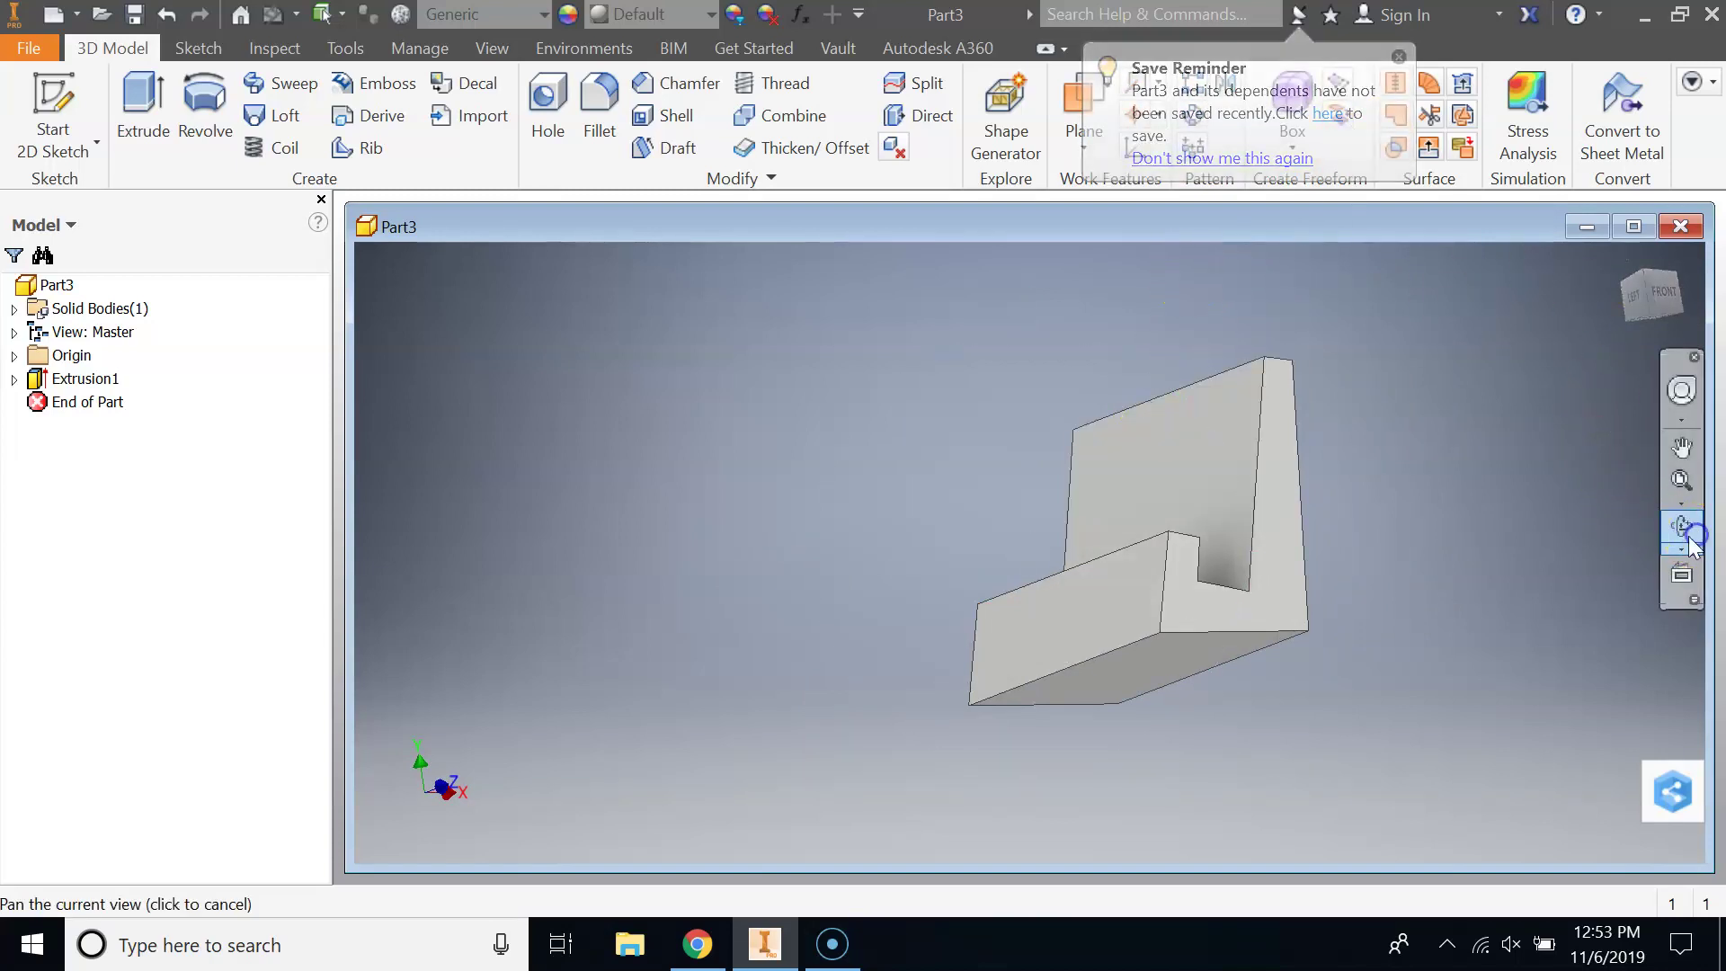
mouse_move(1168, 511)
mouse_down()
mouse_move(1388, 385)
mouse_move(1407, 431)
mouse_move(1426, 392)
mouse_move(1110, 417)
mouse_move(1142, 385)
mouse_move(1214, 412)
mouse_move(1222, 389)
mouse_move(1192, 378)
mouse_move(1121, 397)
mouse_up()
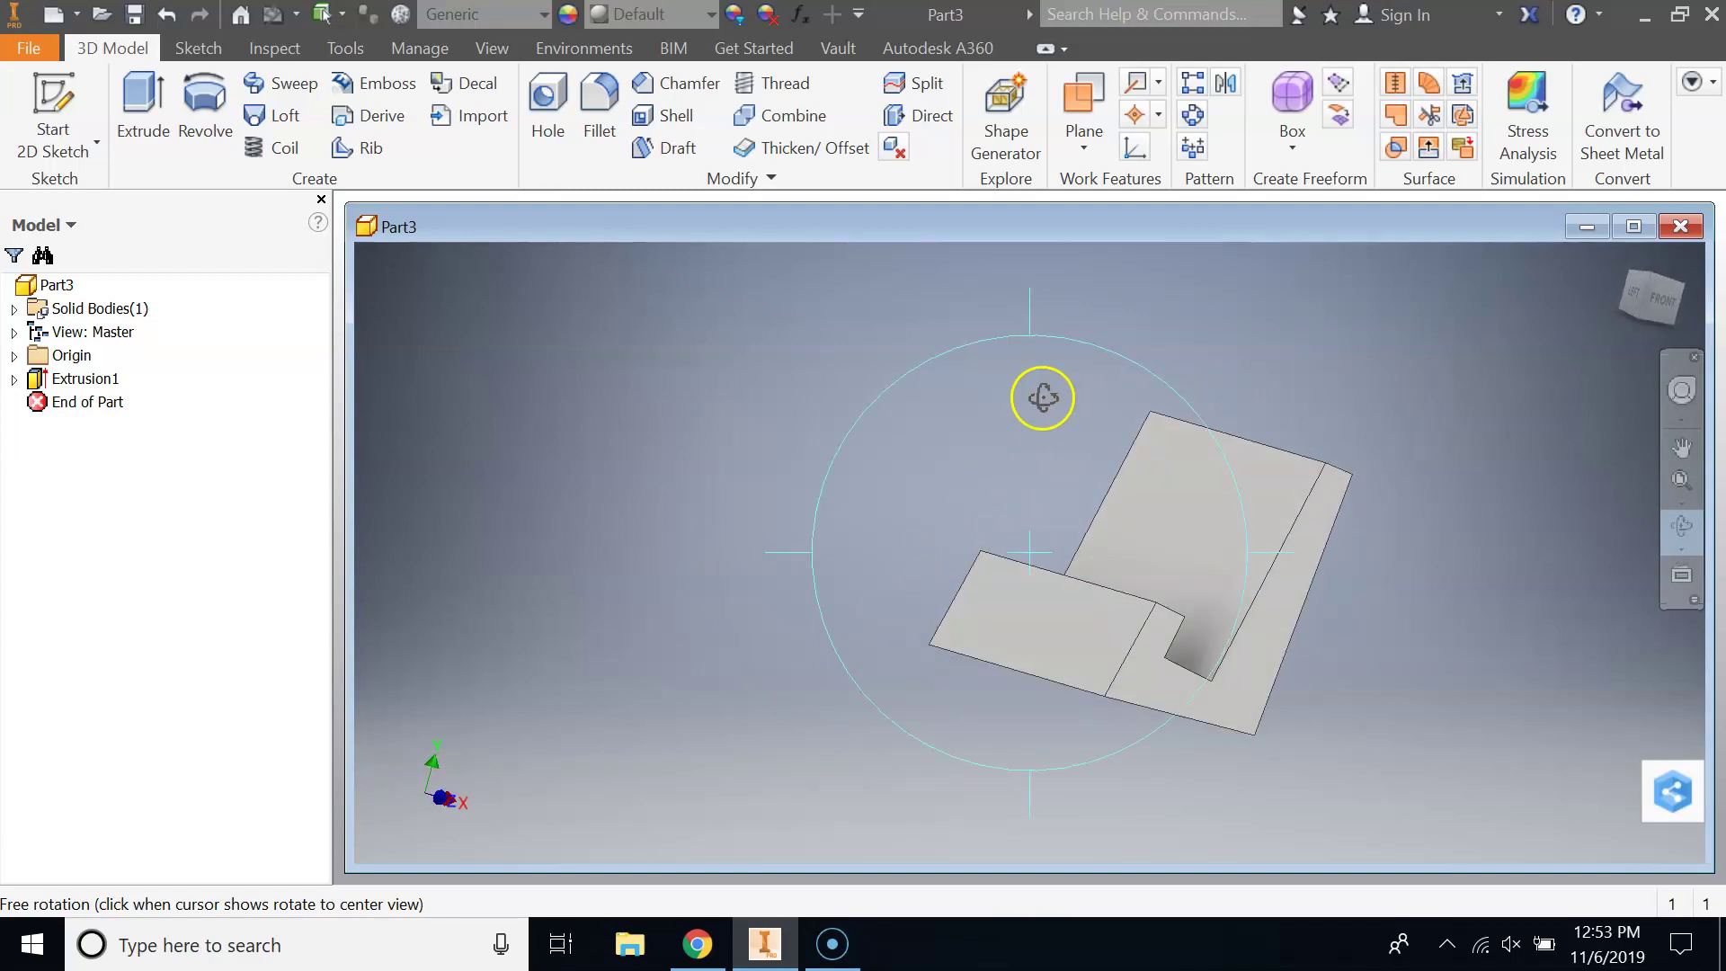
right_click(1040, 397)
click(1134, 397)
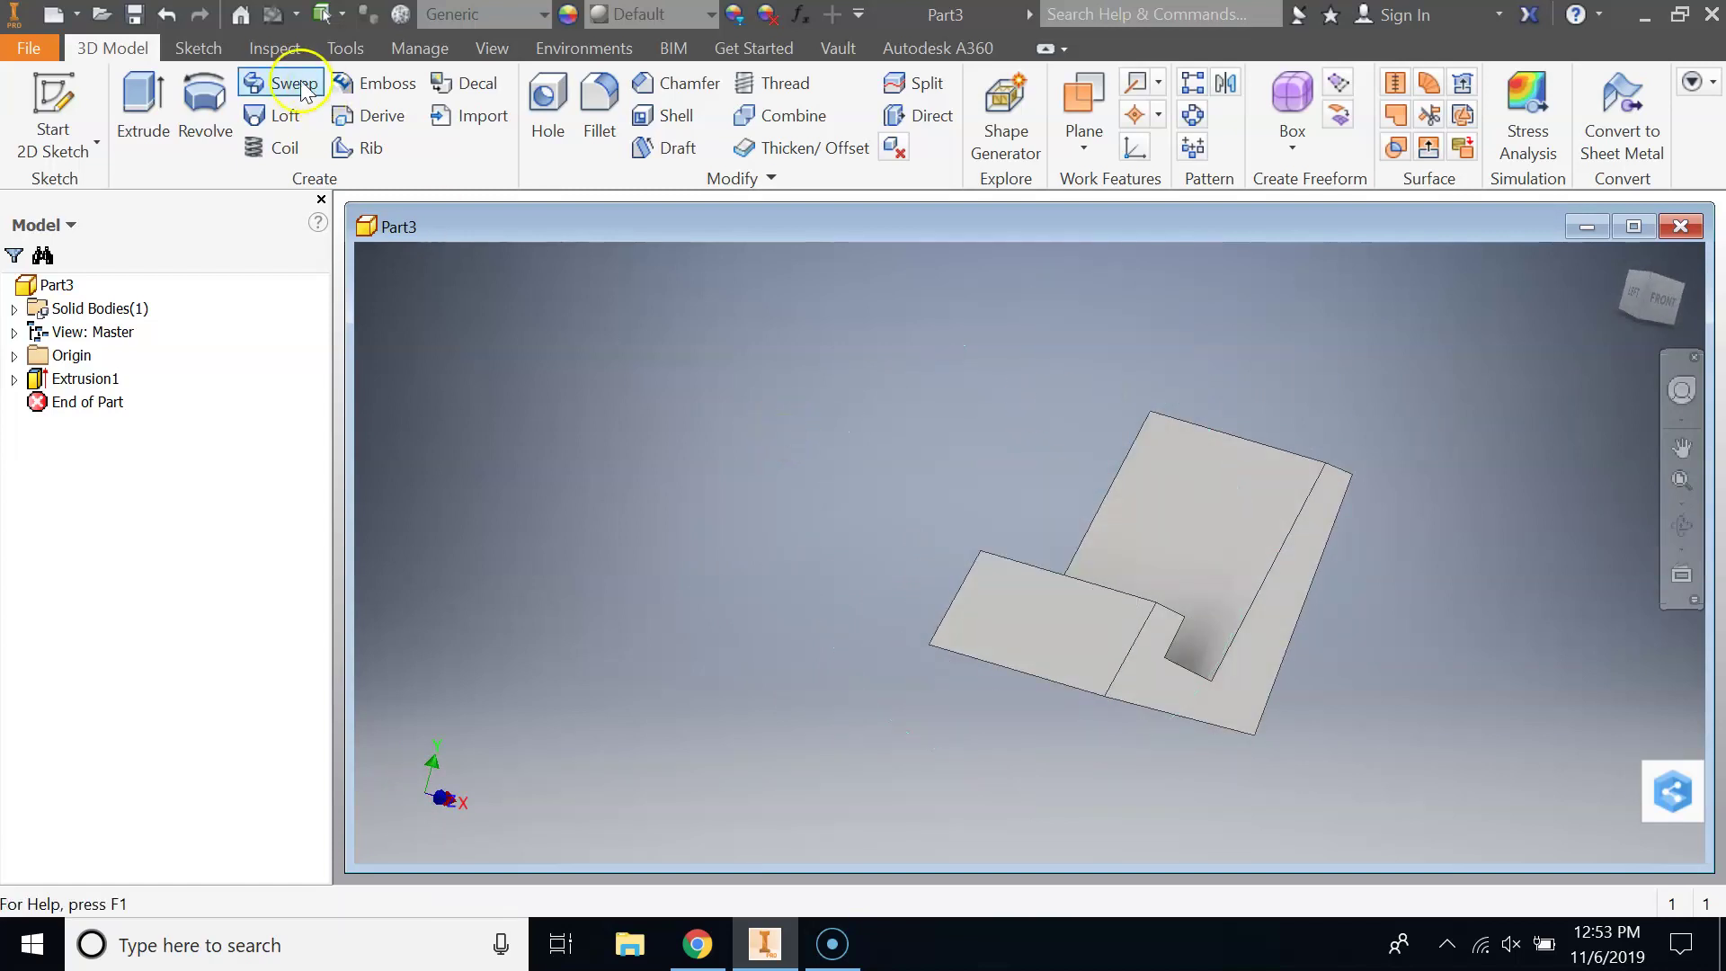
Export the stand via Send to 3D Print Service as STL 'cell holder' on the Desktop
click(27, 48)
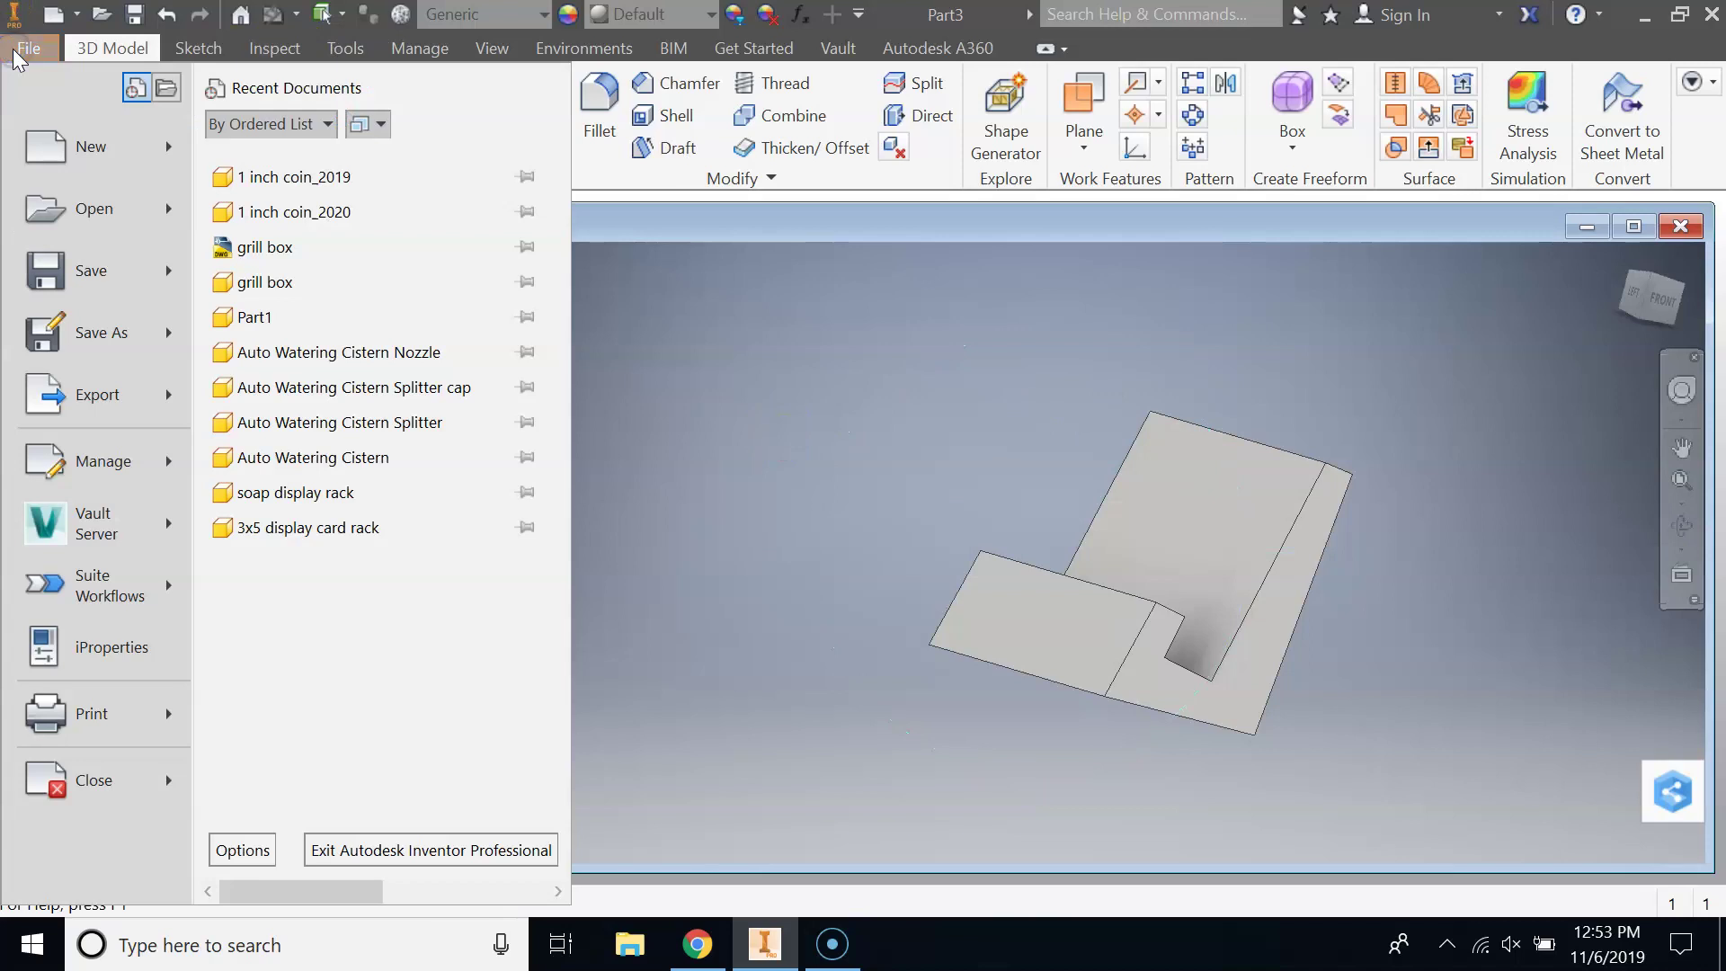
mouse_move(91, 714)
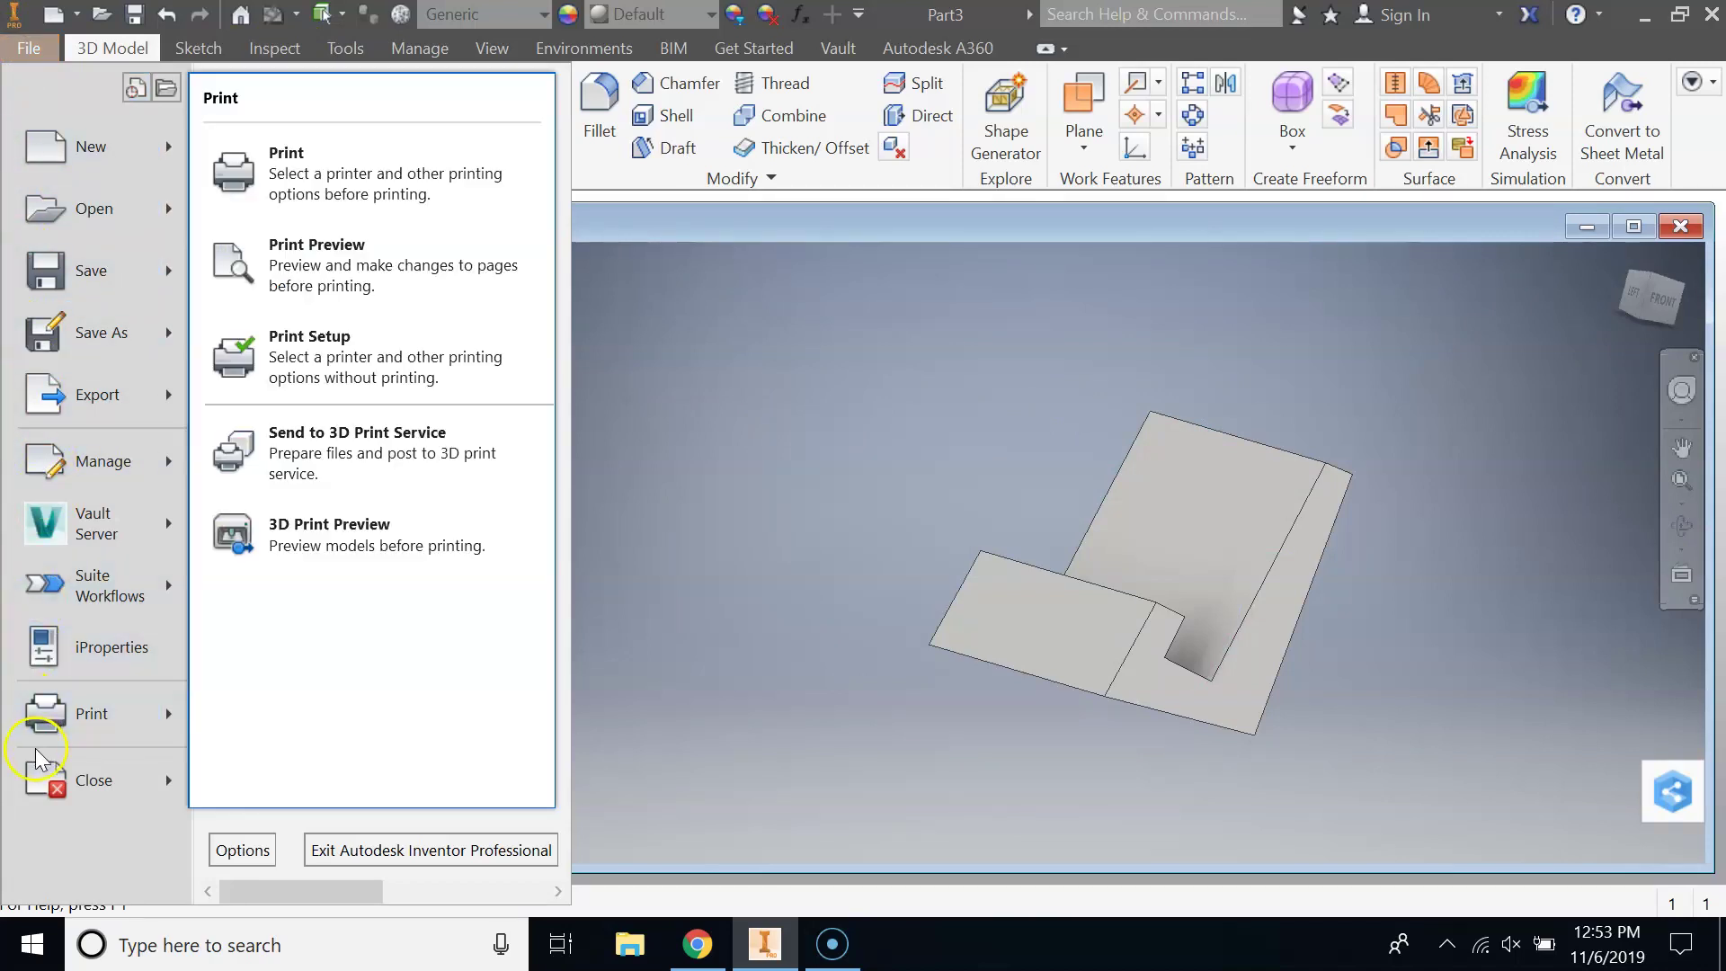
click(313, 446)
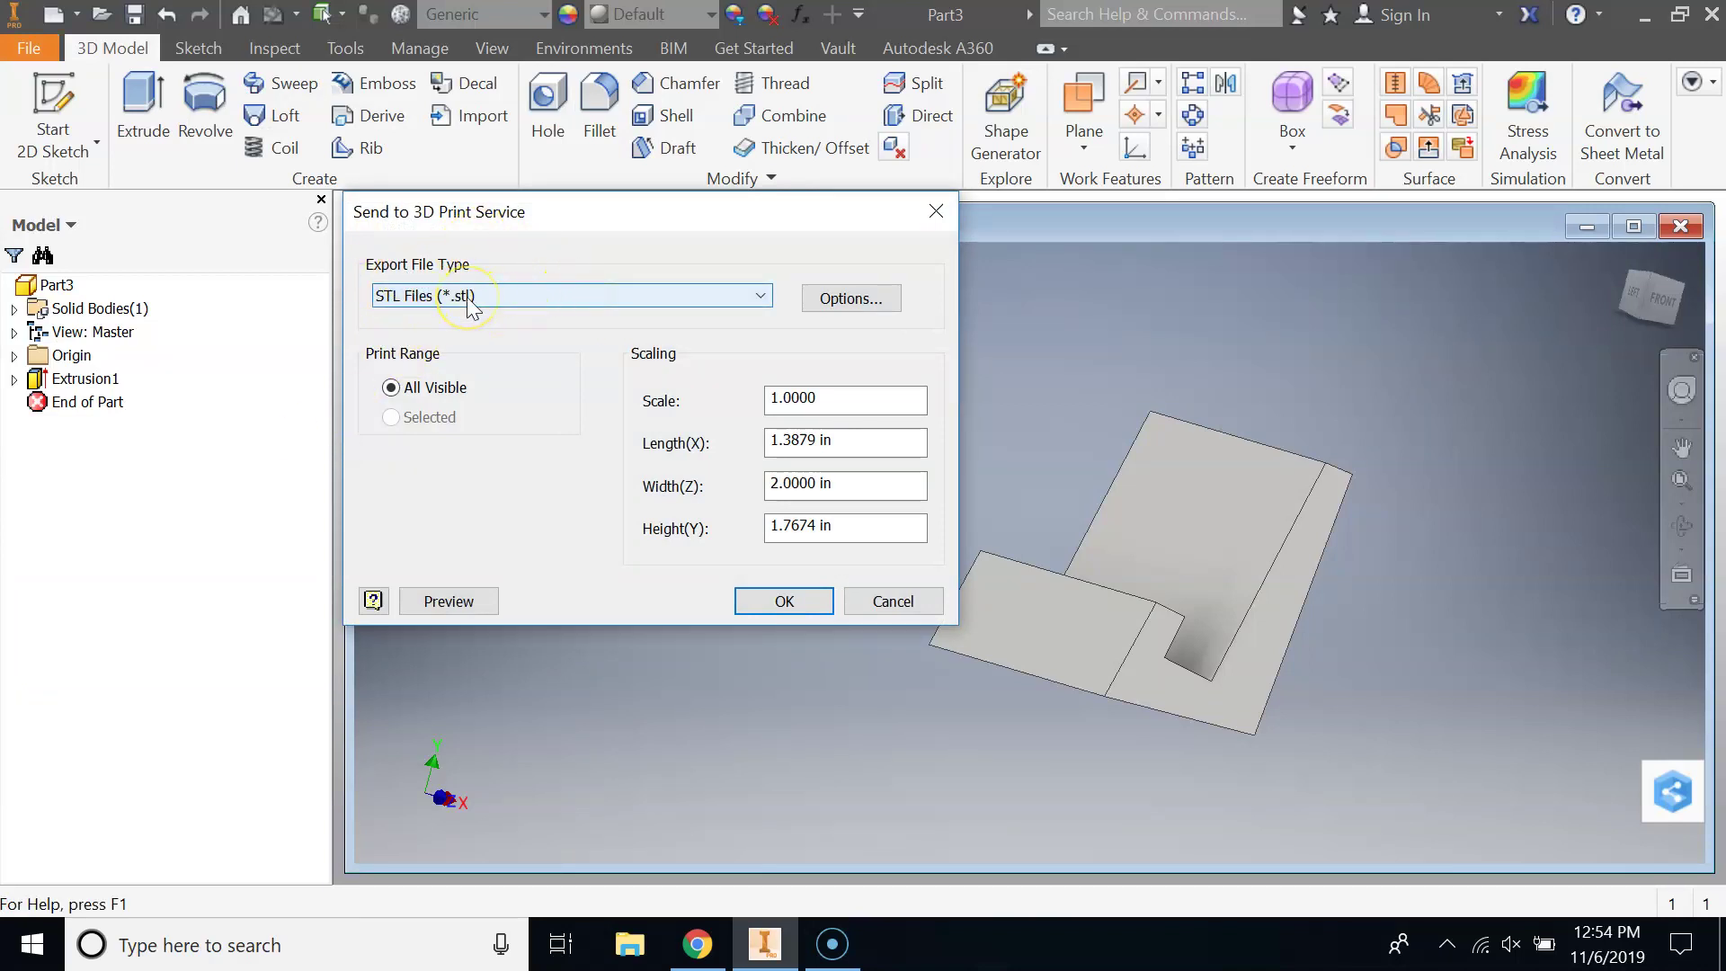
click(760, 602)
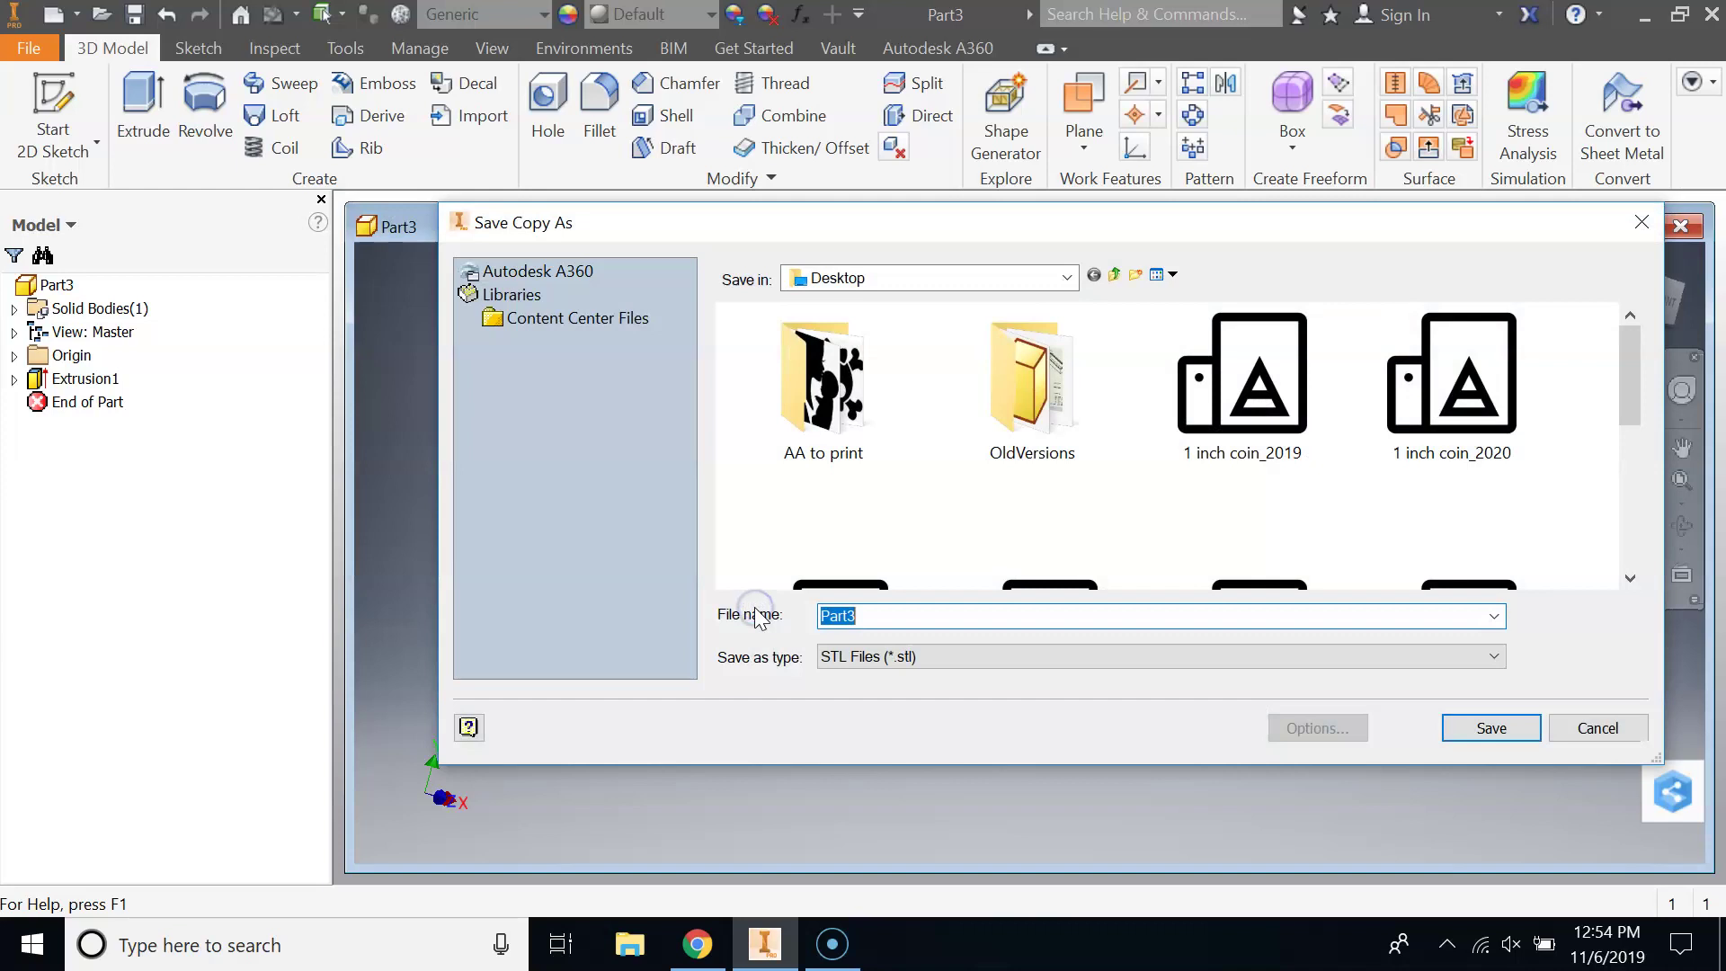
text(c)
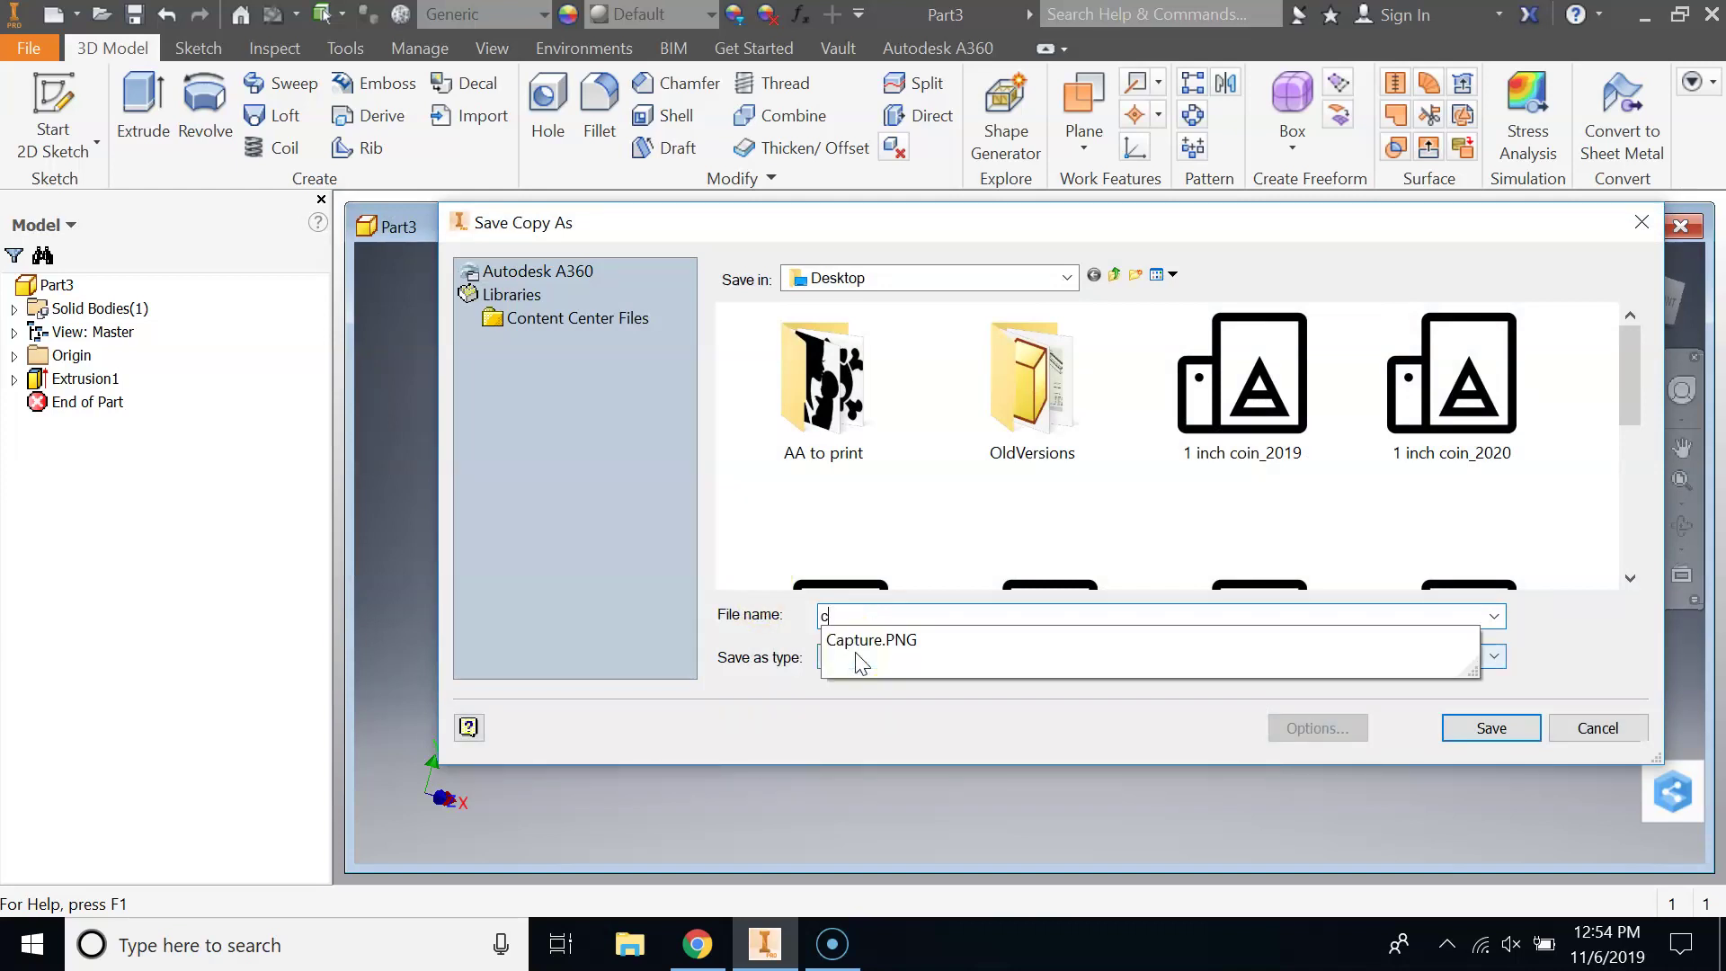
text(ell h)
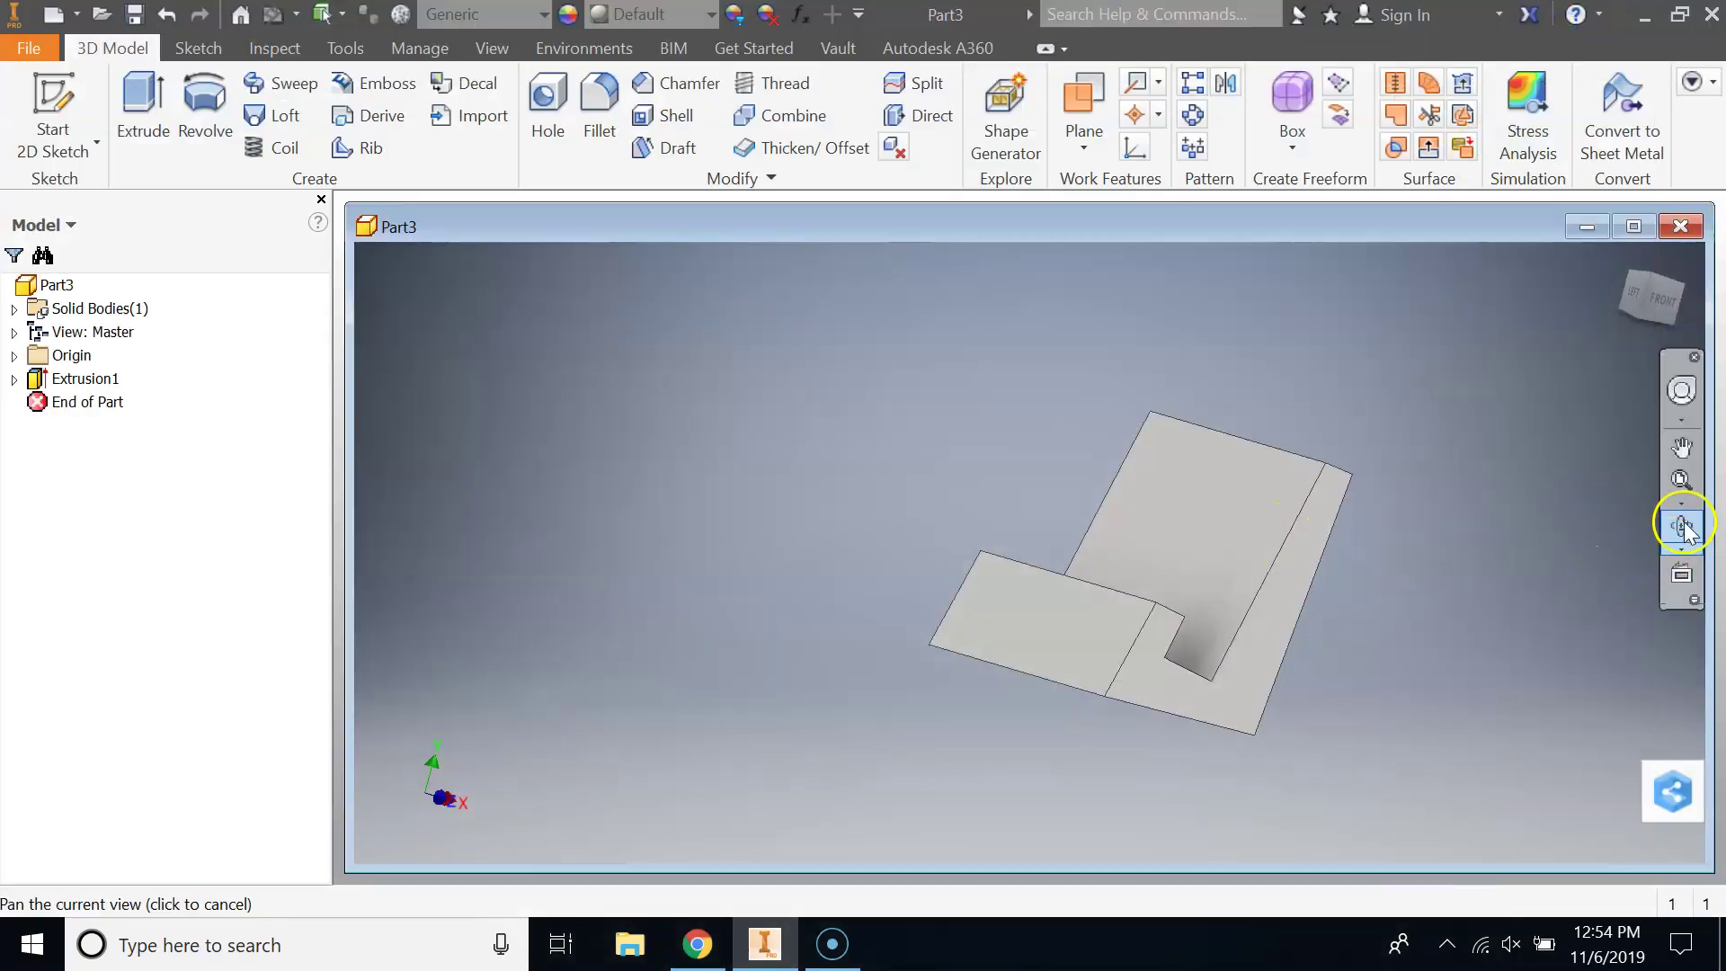
click(1681, 526)
mouse_move(1061, 562)
mouse_down()
mouse_move(1009, 541)
mouse_move(1013, 558)
mouse_move(941, 550)
mouse_up()
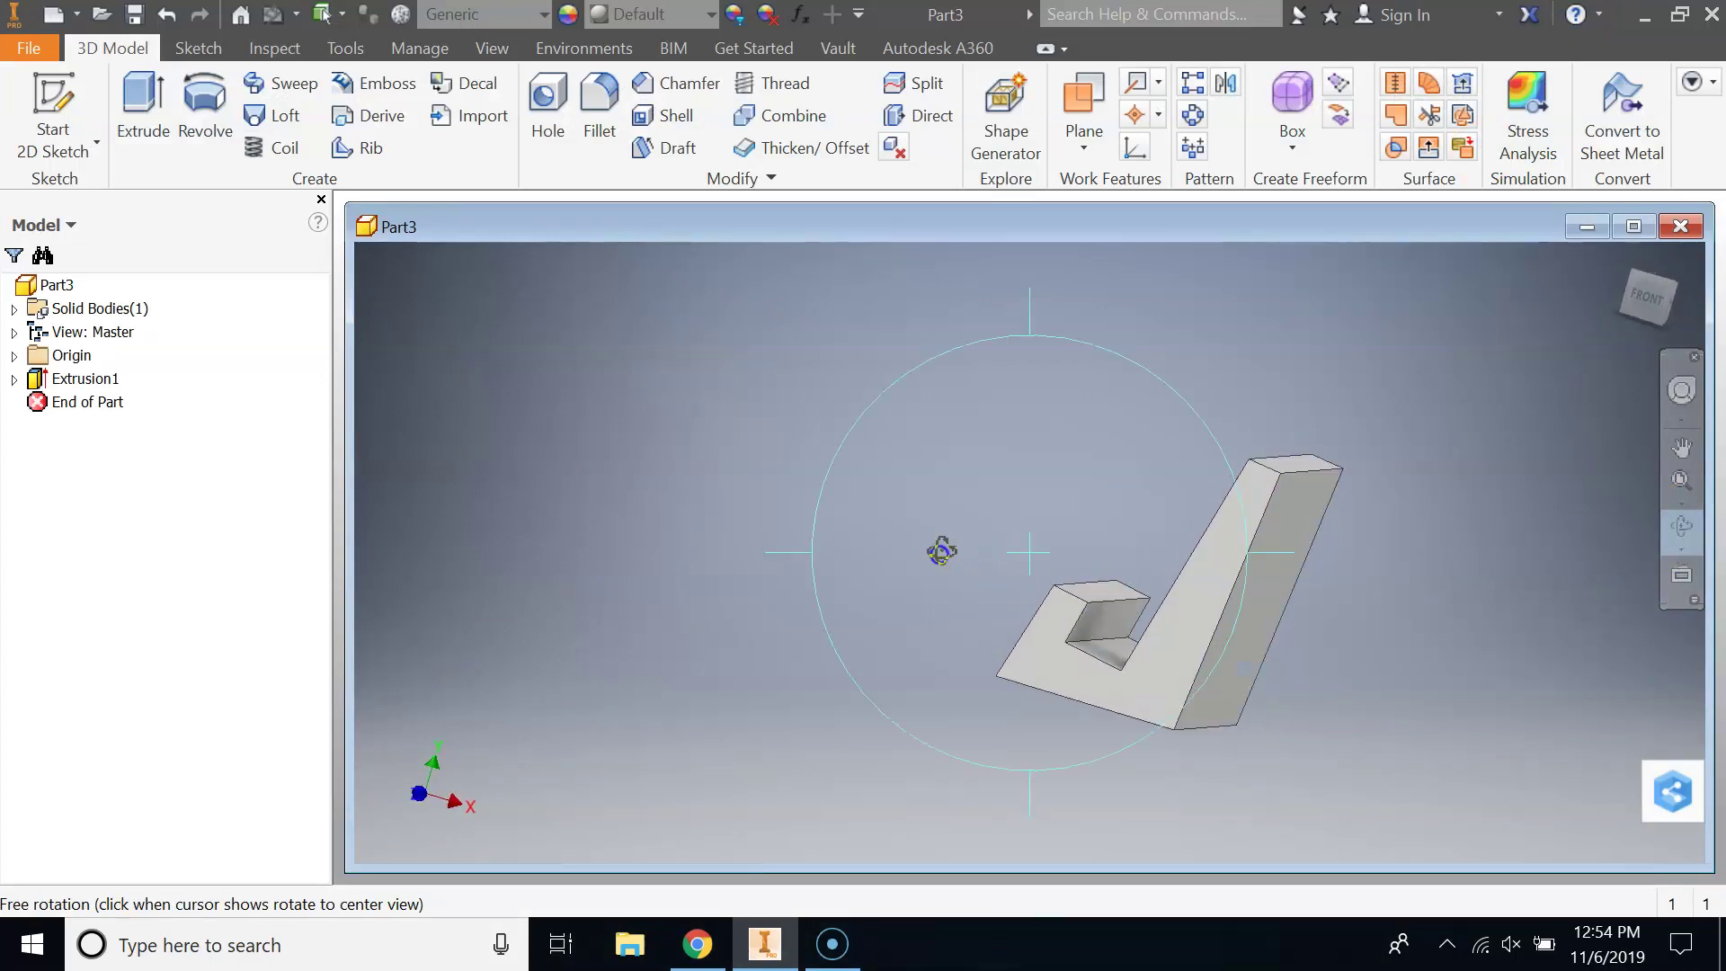
right_click(941, 551)
click(1031, 548)
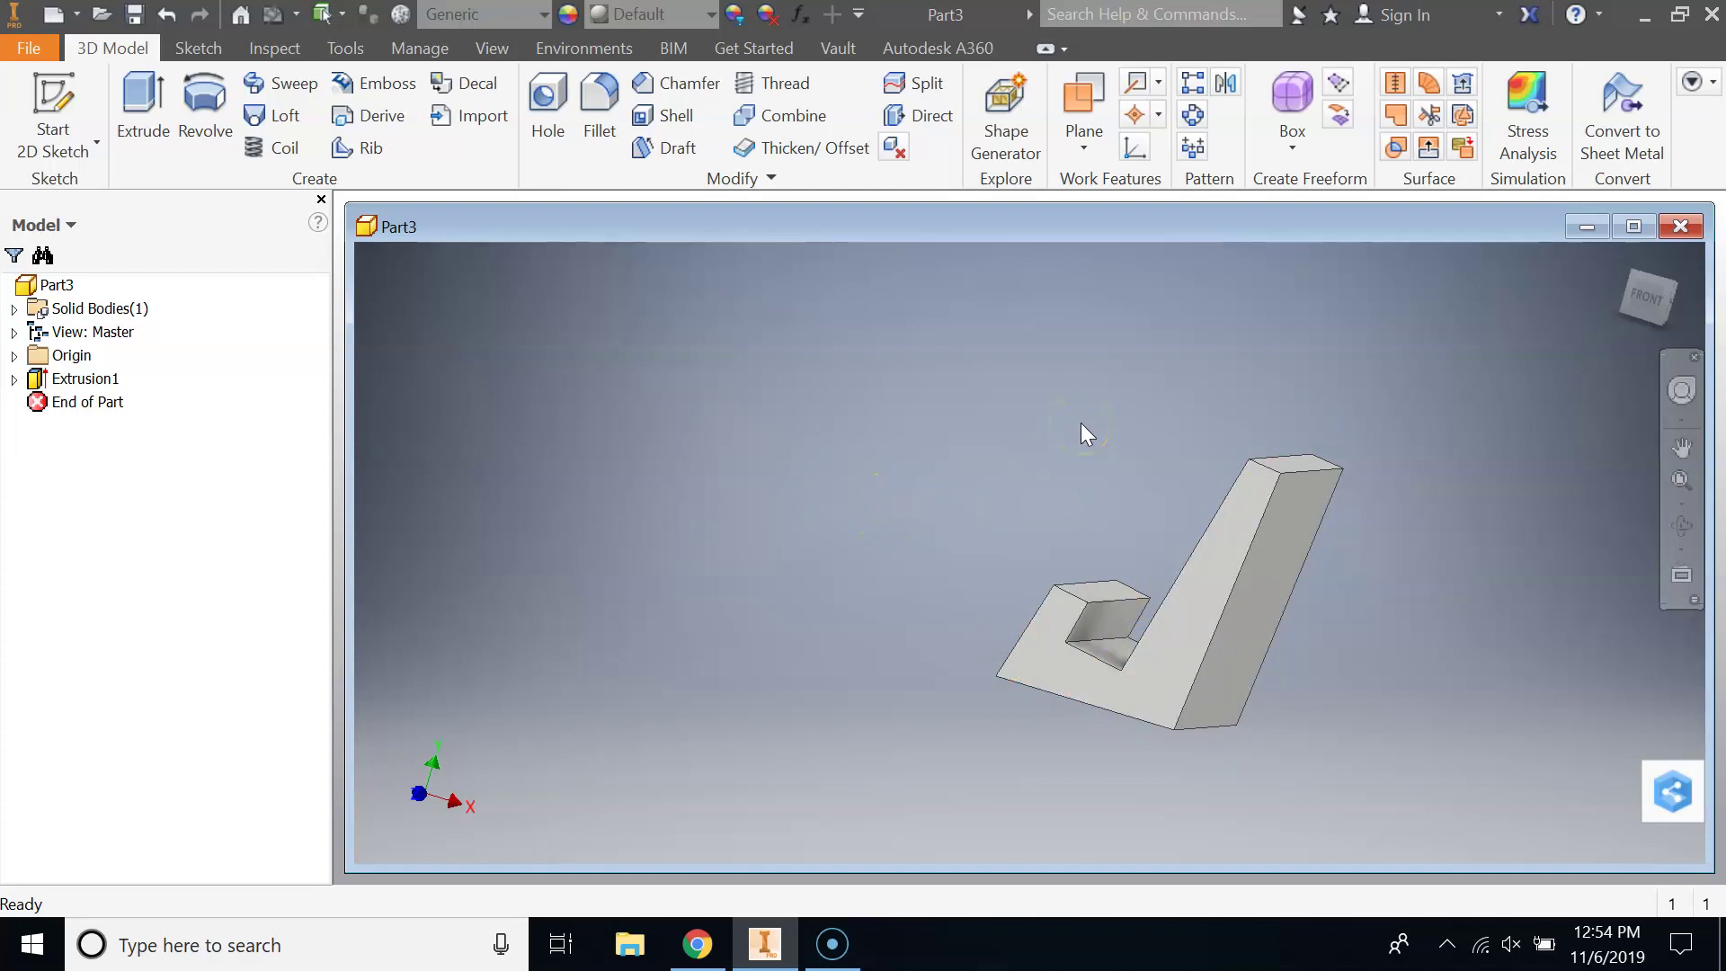
Sketch hole-centre points on the stand's back face in Sketch2, then finish the sketch
click(49, 98)
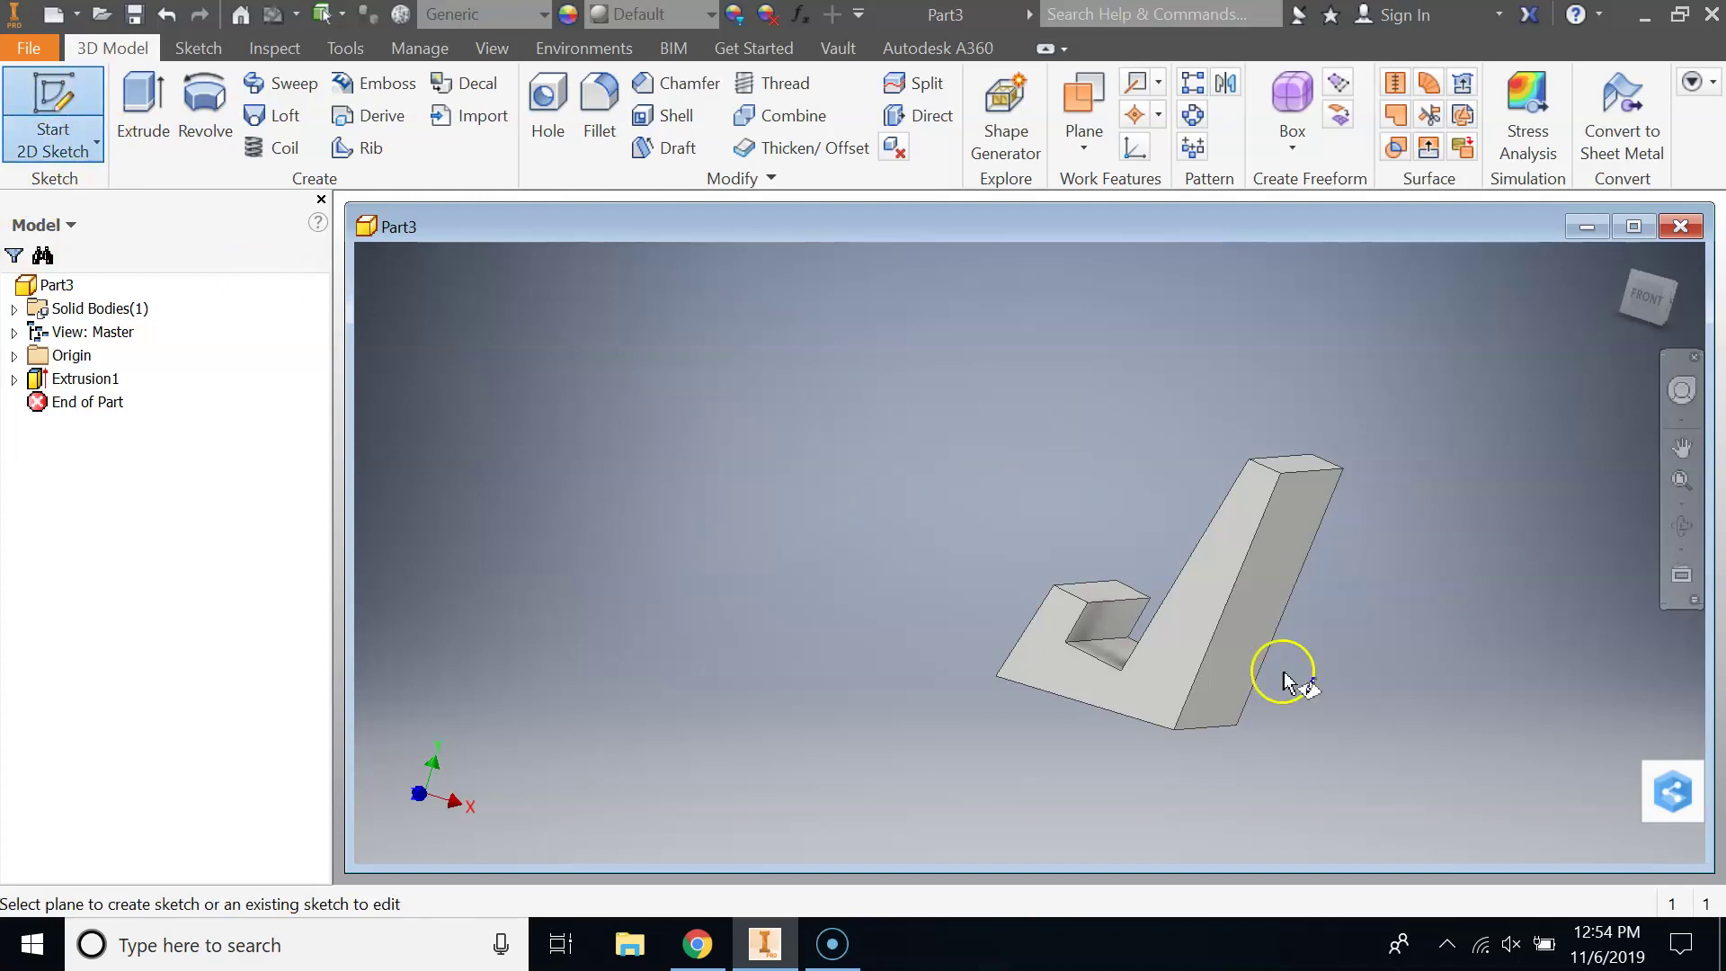
click(1280, 567)
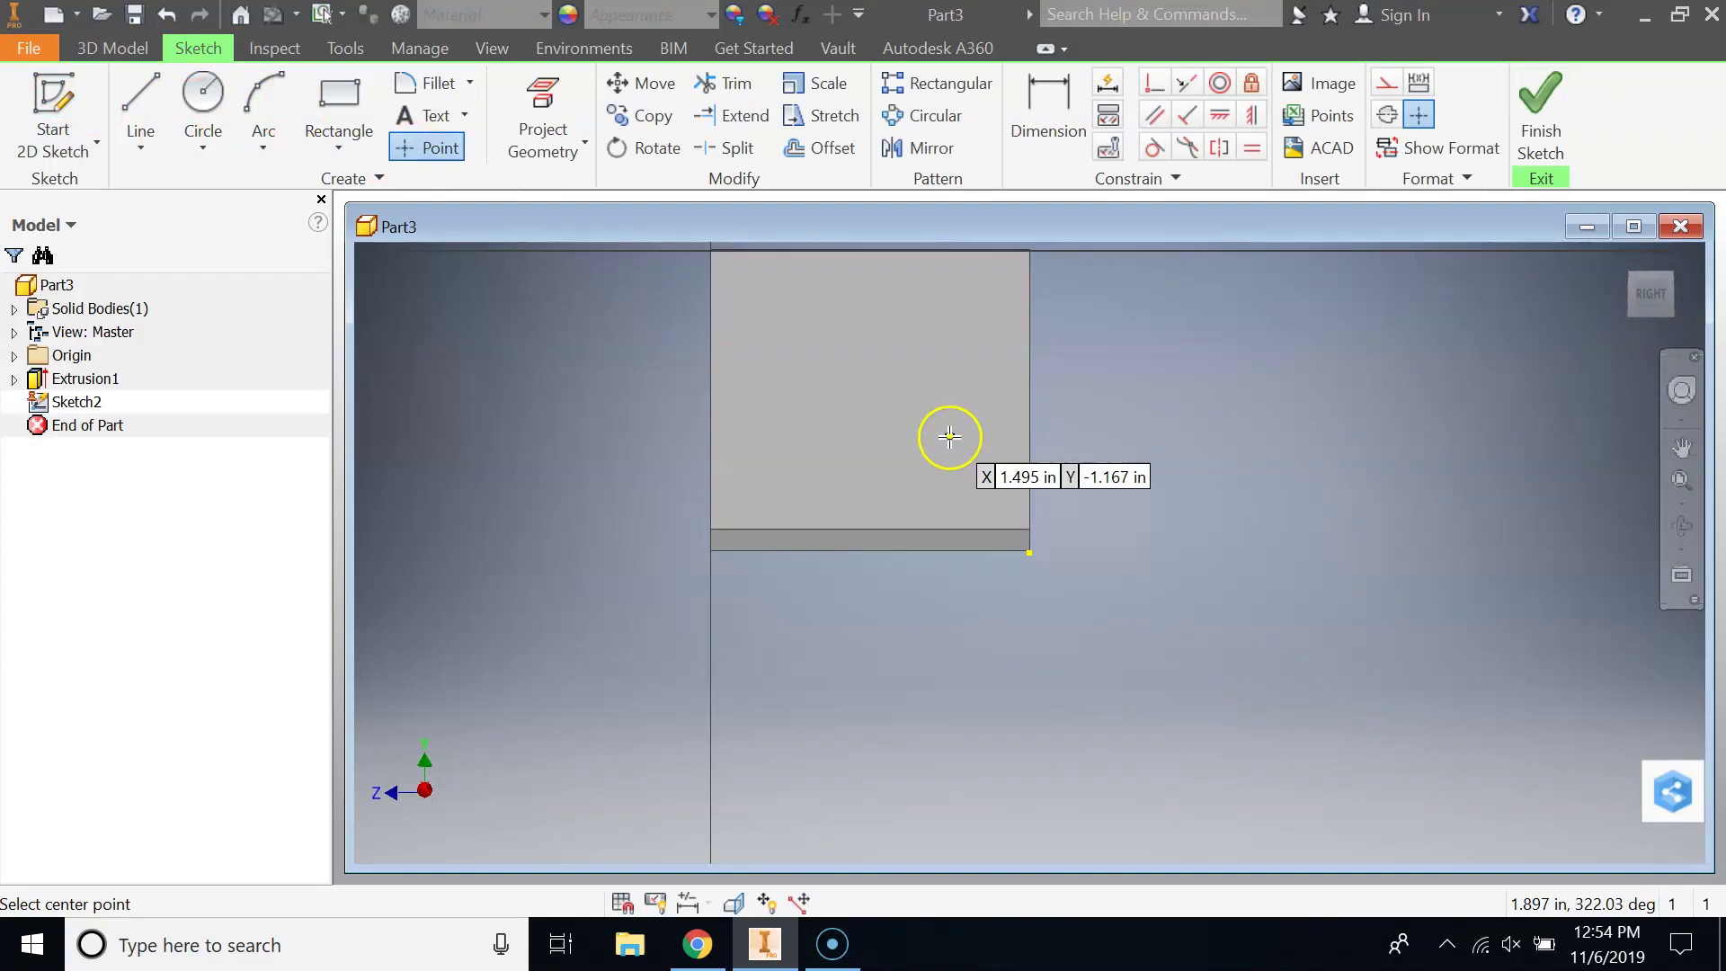
click(876, 357)
click(943, 314)
click(805, 302)
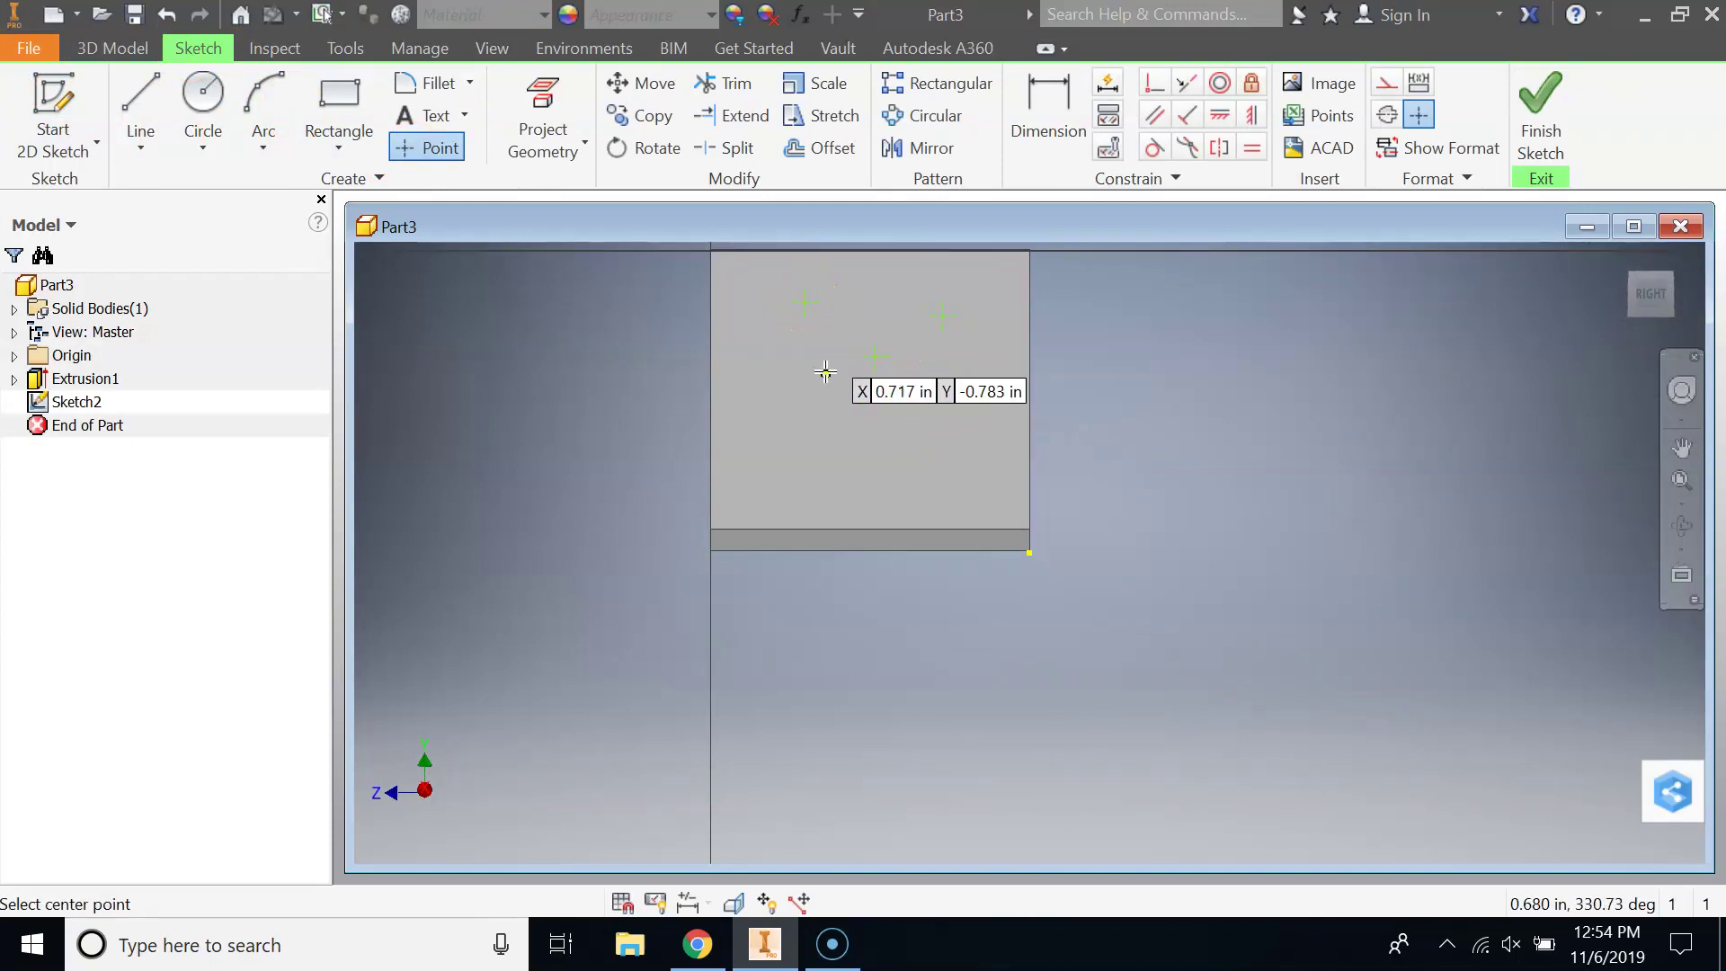
click(804, 441)
right_click(1112, 351)
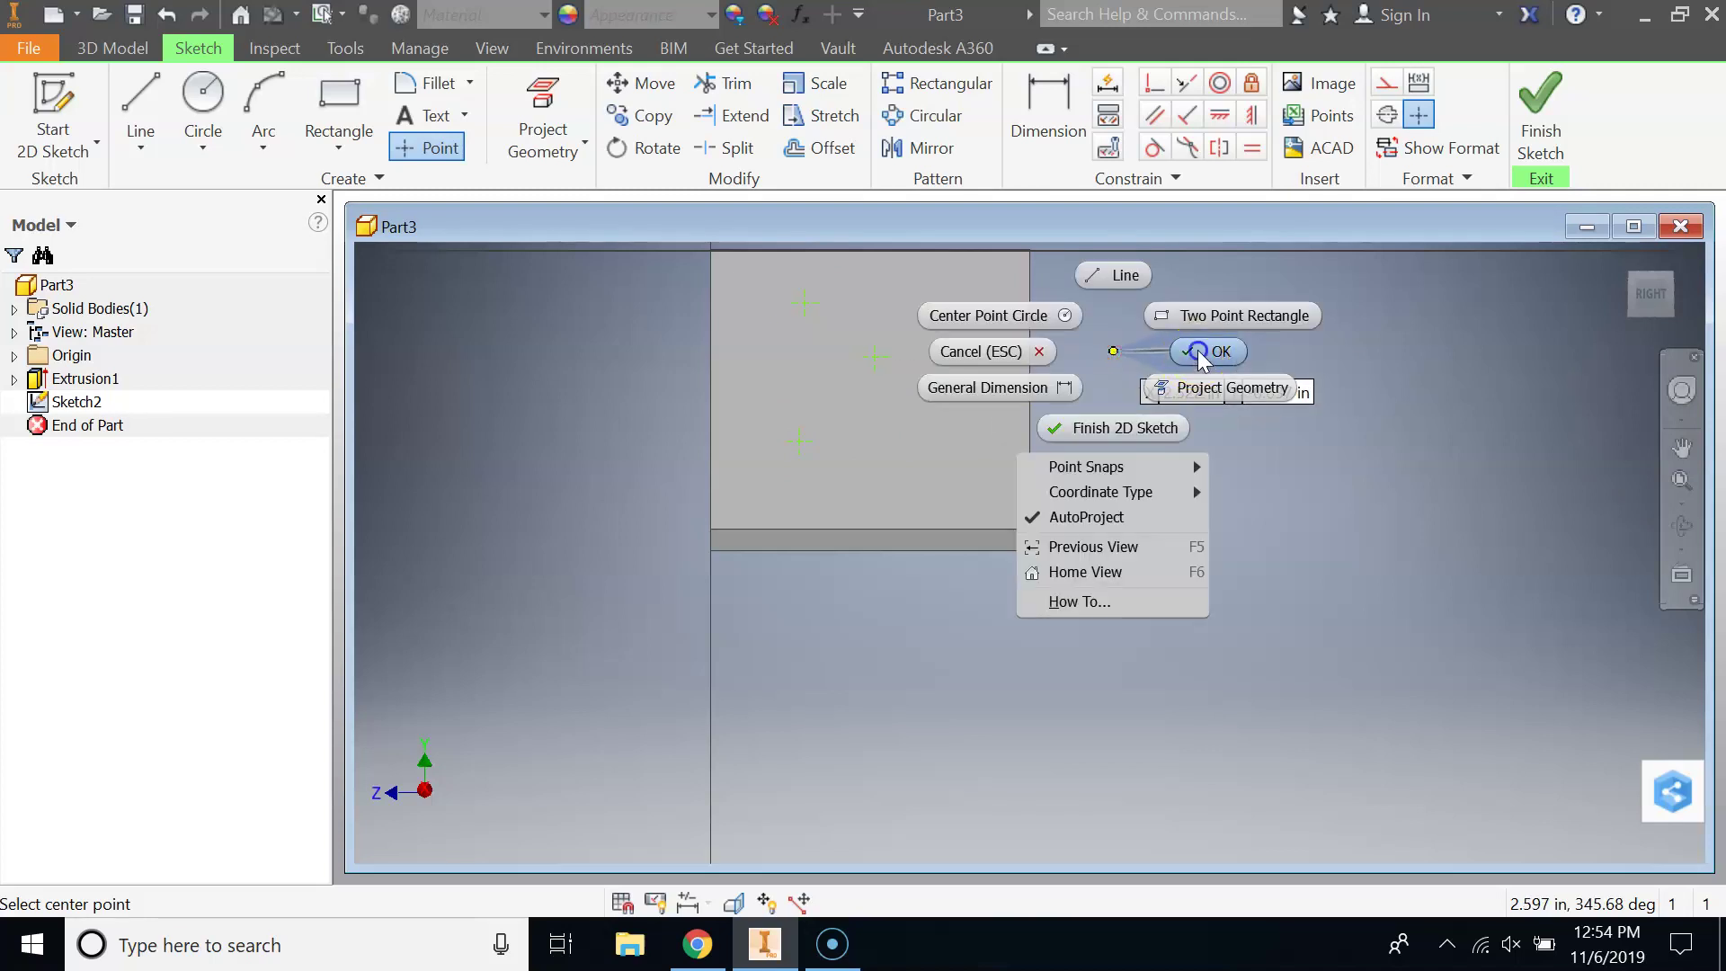
click(1202, 354)
click(1538, 115)
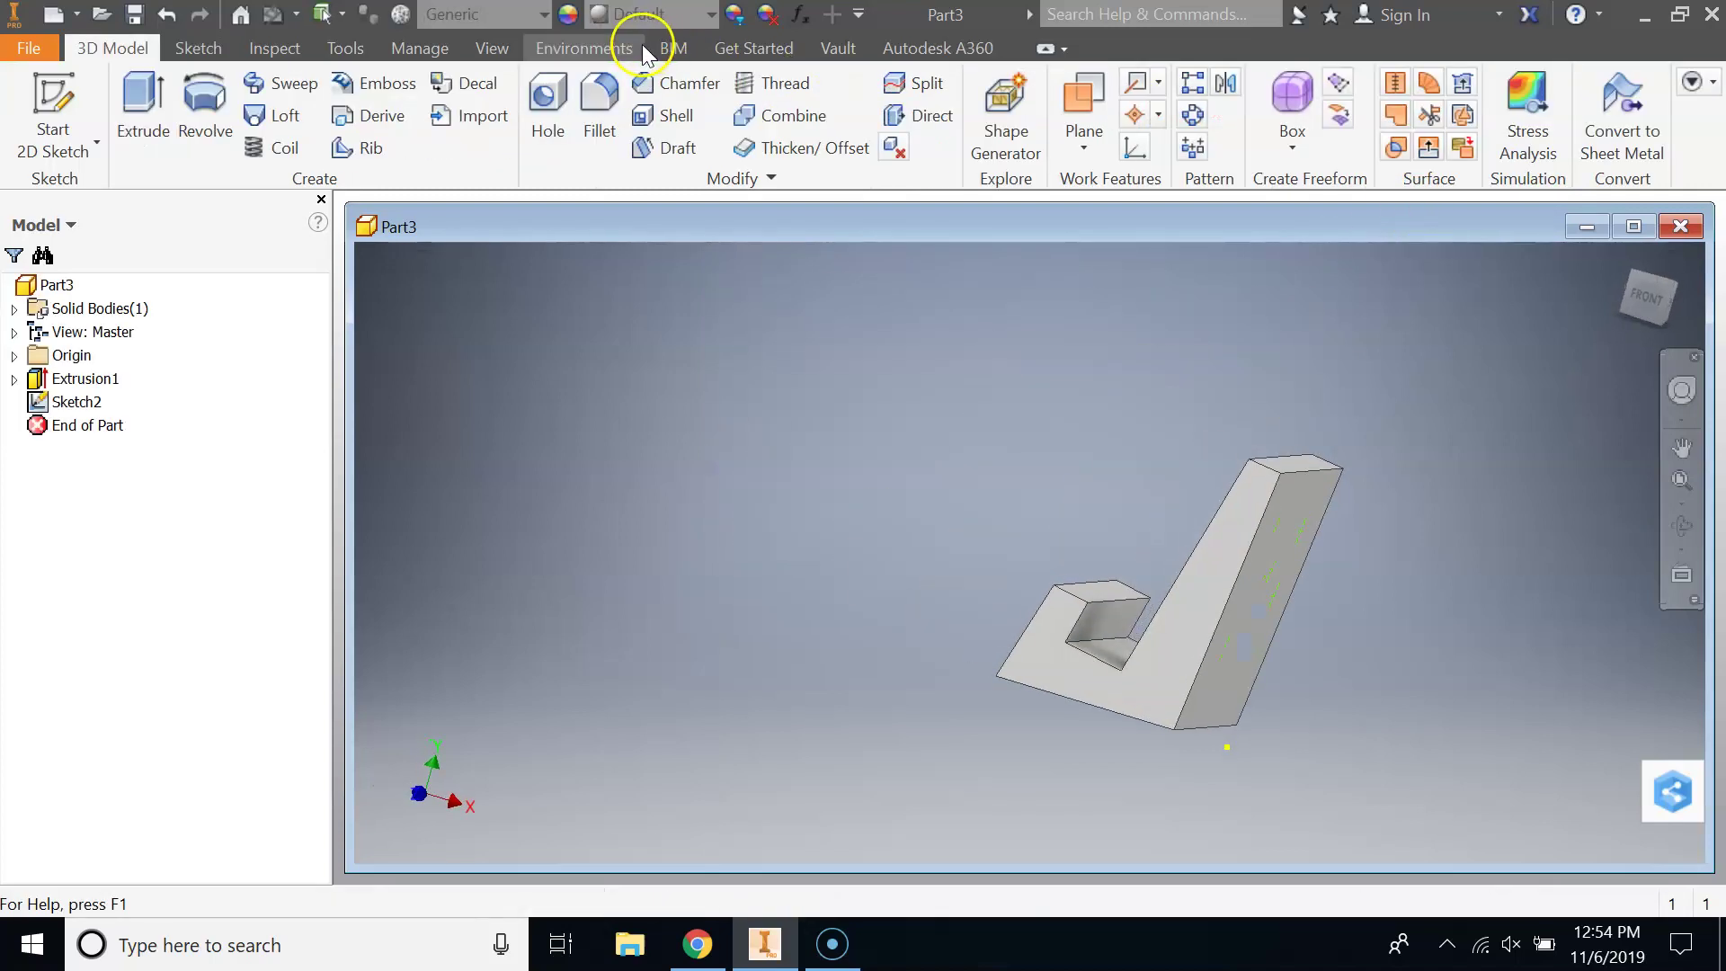
Create Hole1: five 0.25 in holes with Through All termination
click(548, 105)
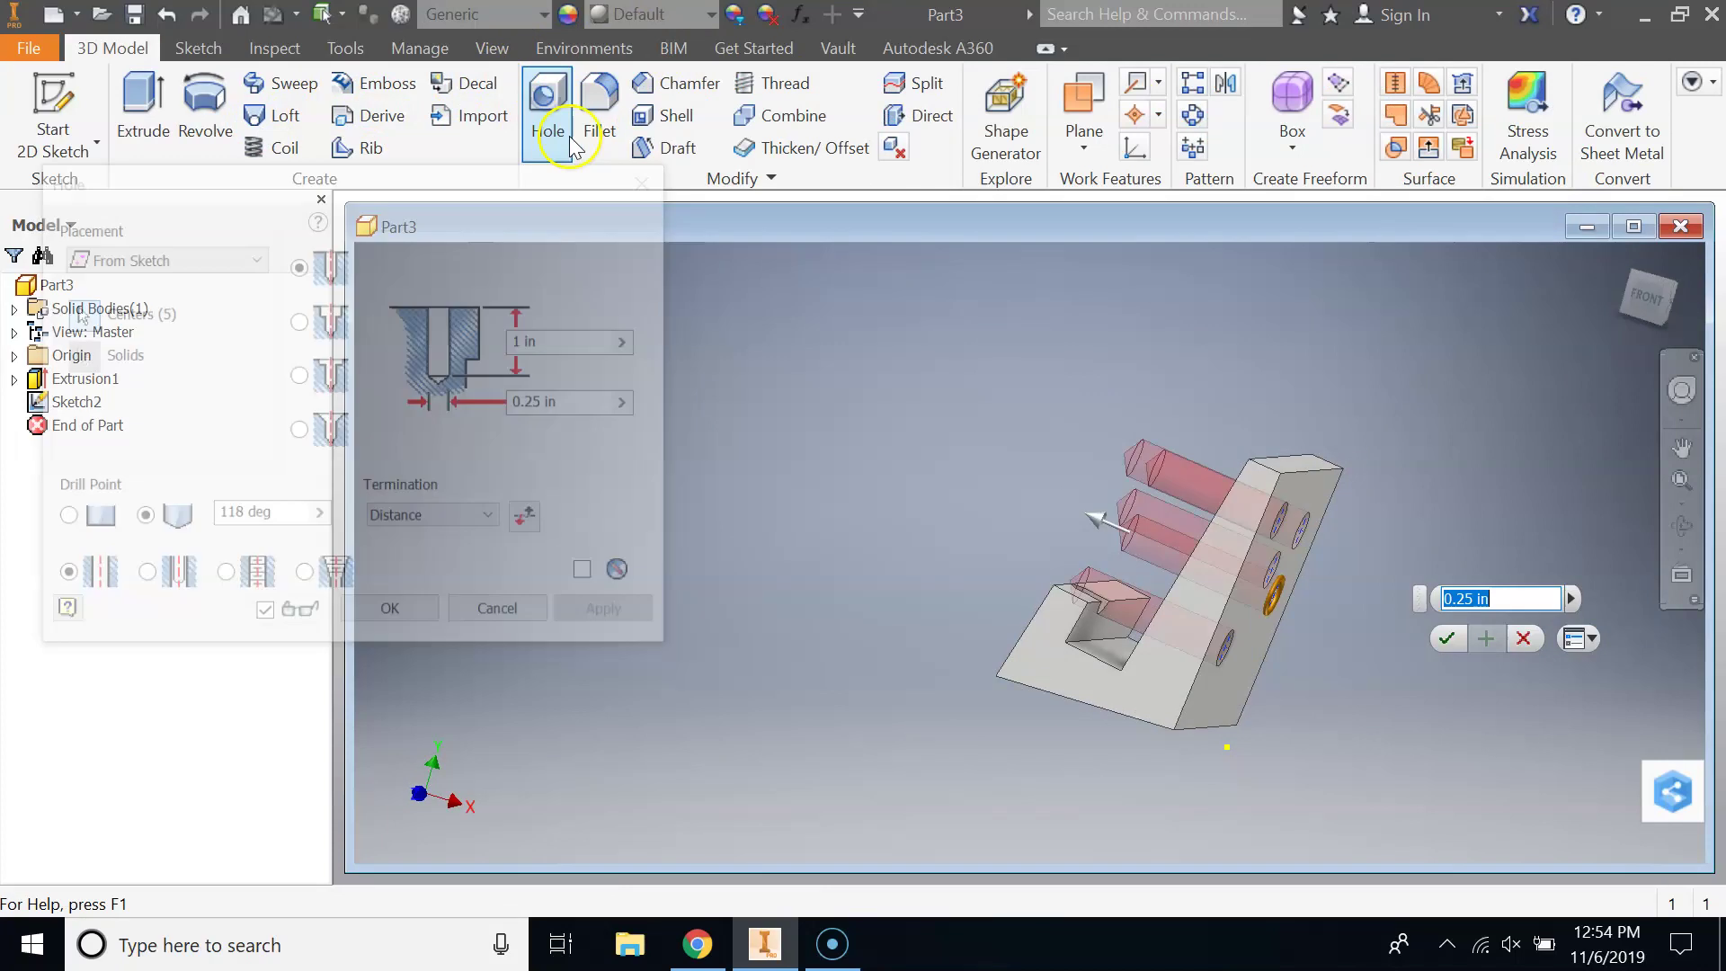
click(470, 520)
click(444, 558)
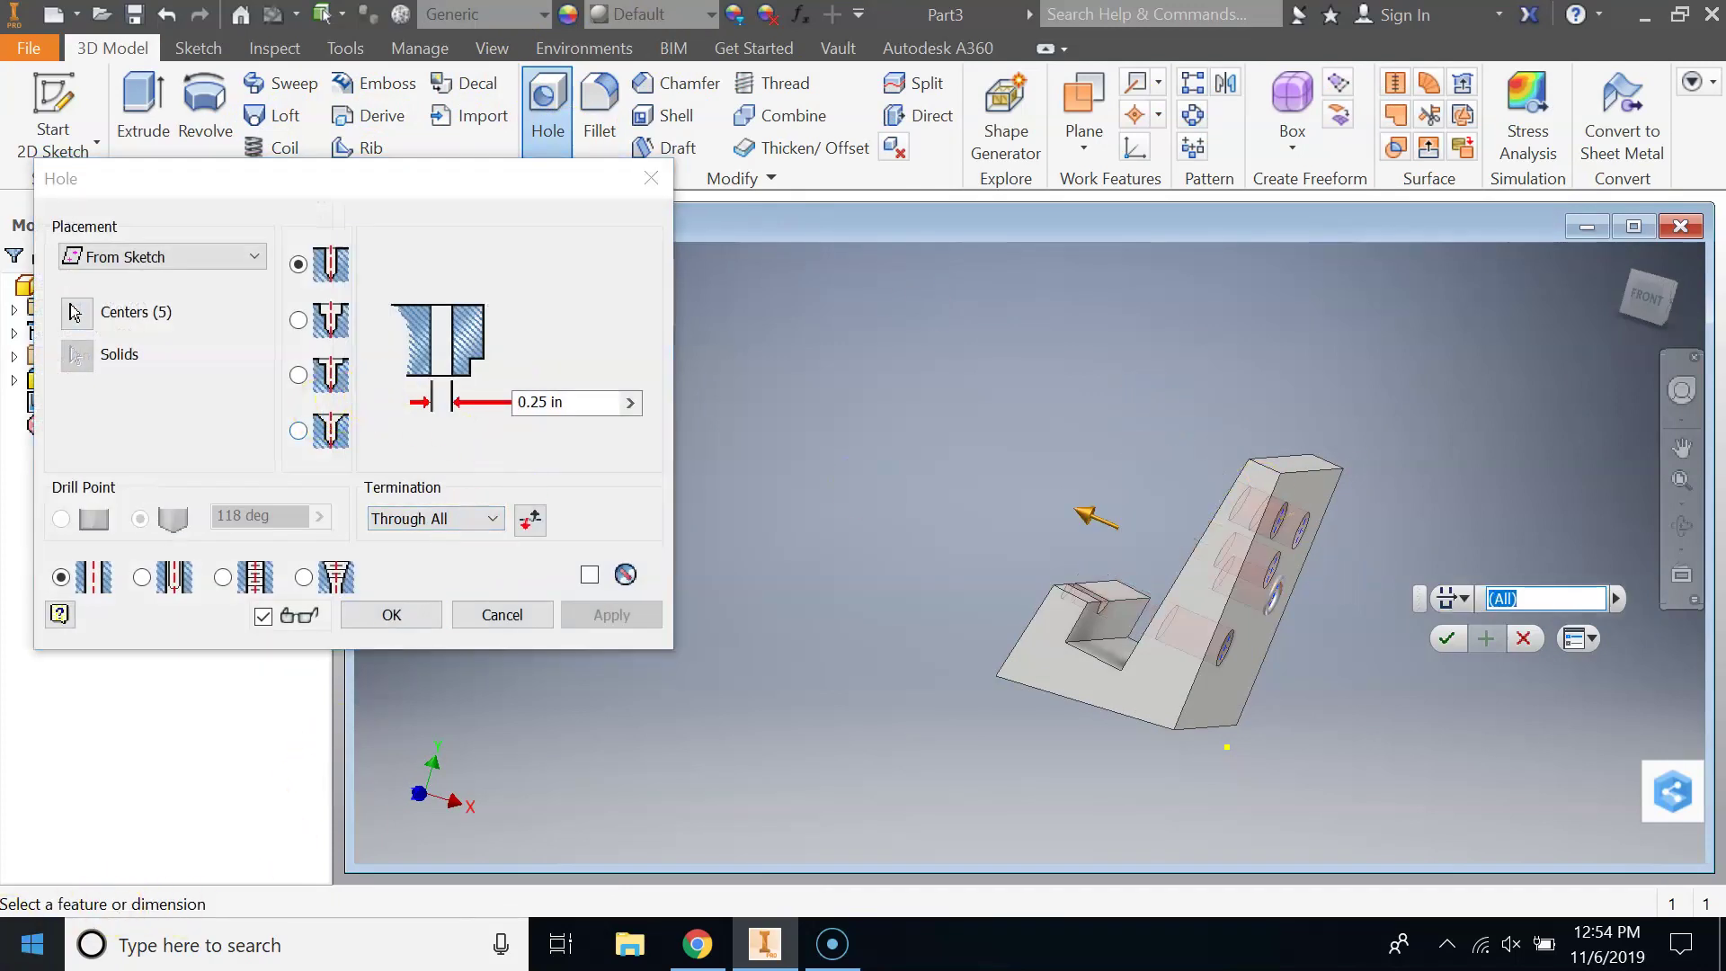
click(467, 526)
click(467, 560)
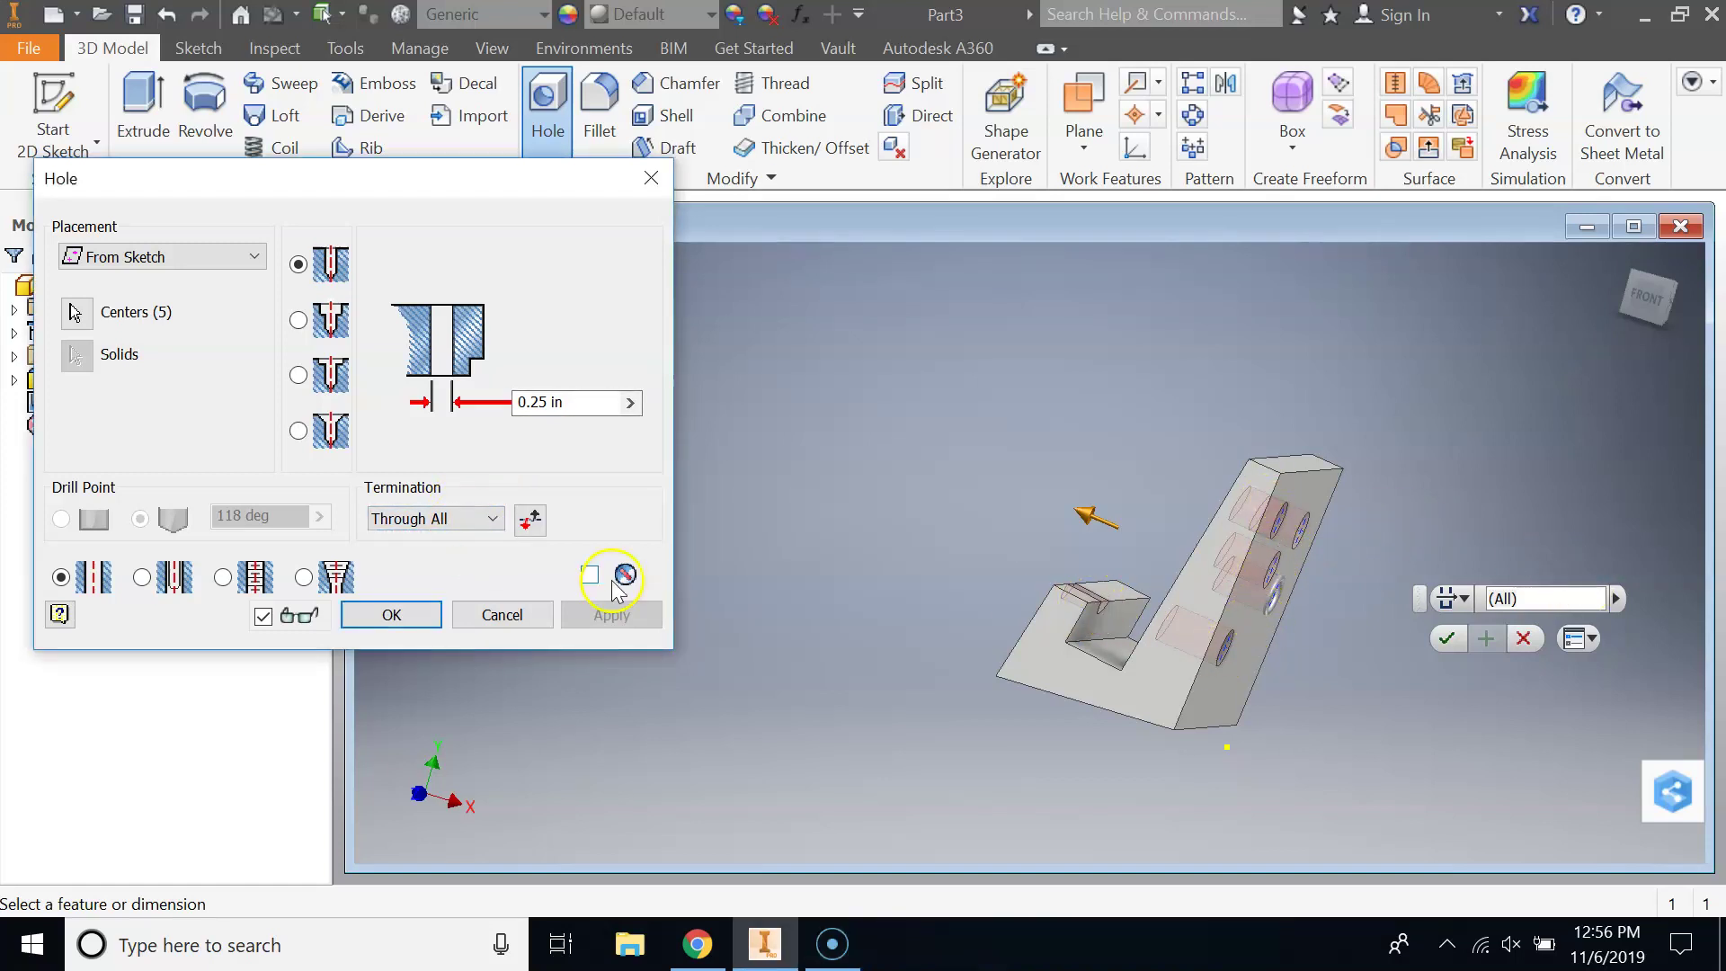
click(391, 616)
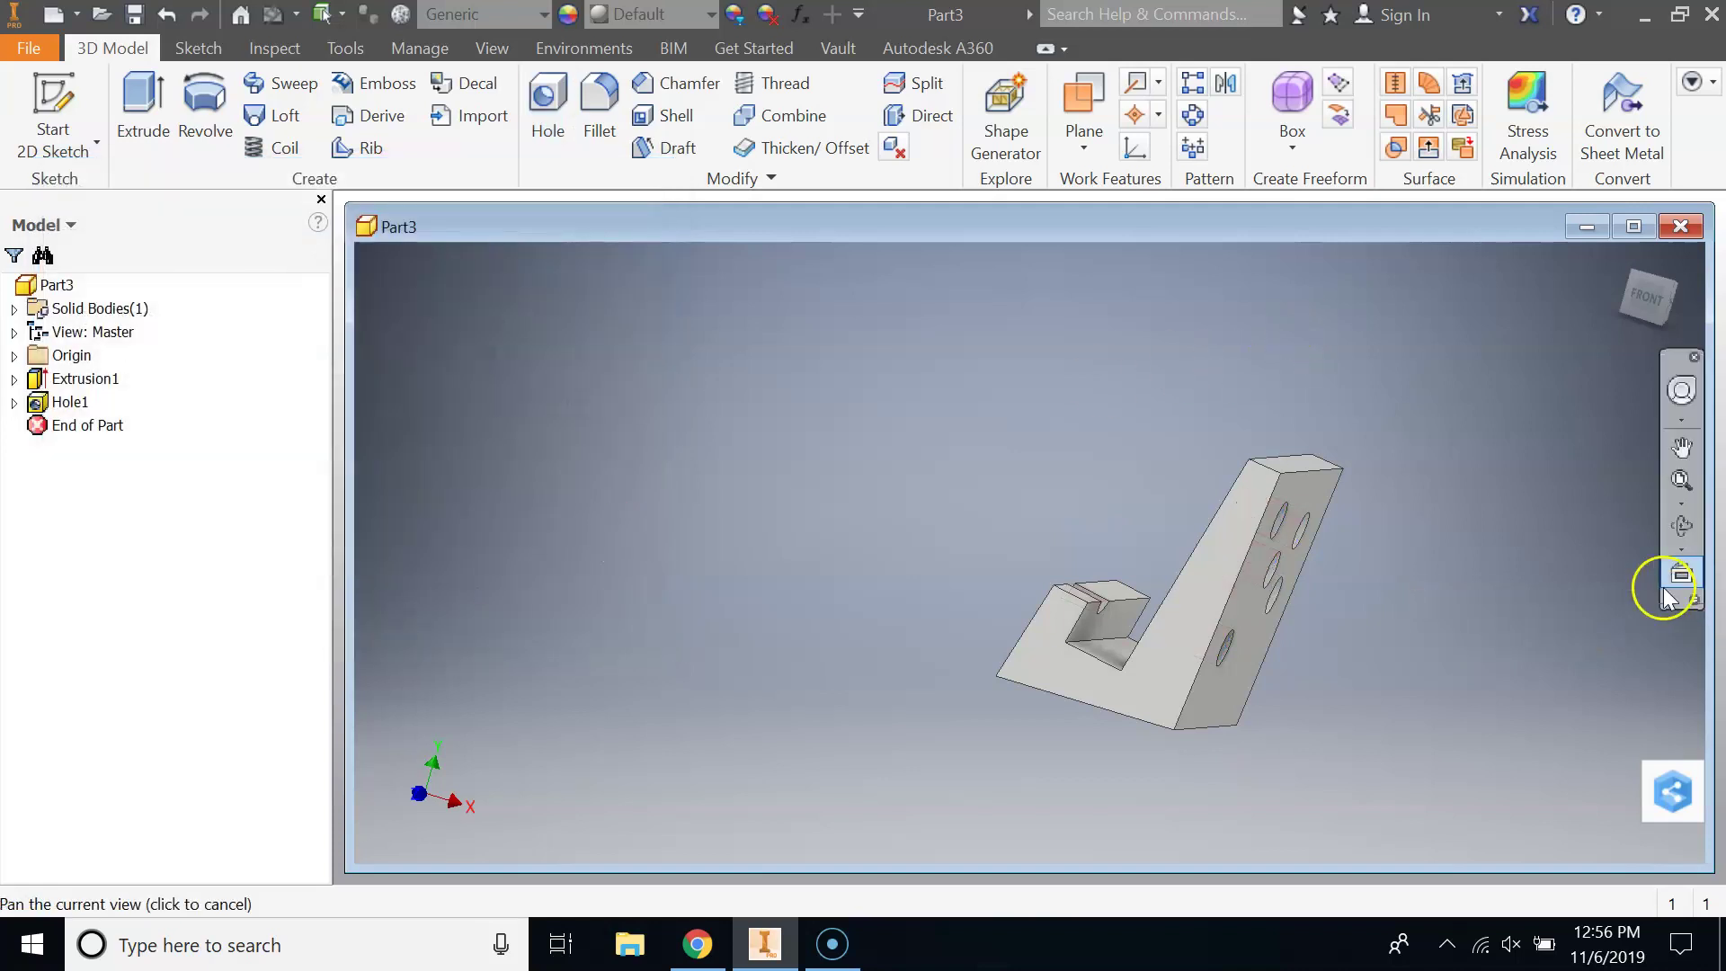
click(1681, 526)
mouse_move(1245, 616)
mouse_down()
mouse_move(1061, 548)
mouse_move(782, 508)
mouse_move(774, 541)
mouse_move(720, 585)
mouse_move(709, 570)
mouse_move(838, 524)
mouse_up()
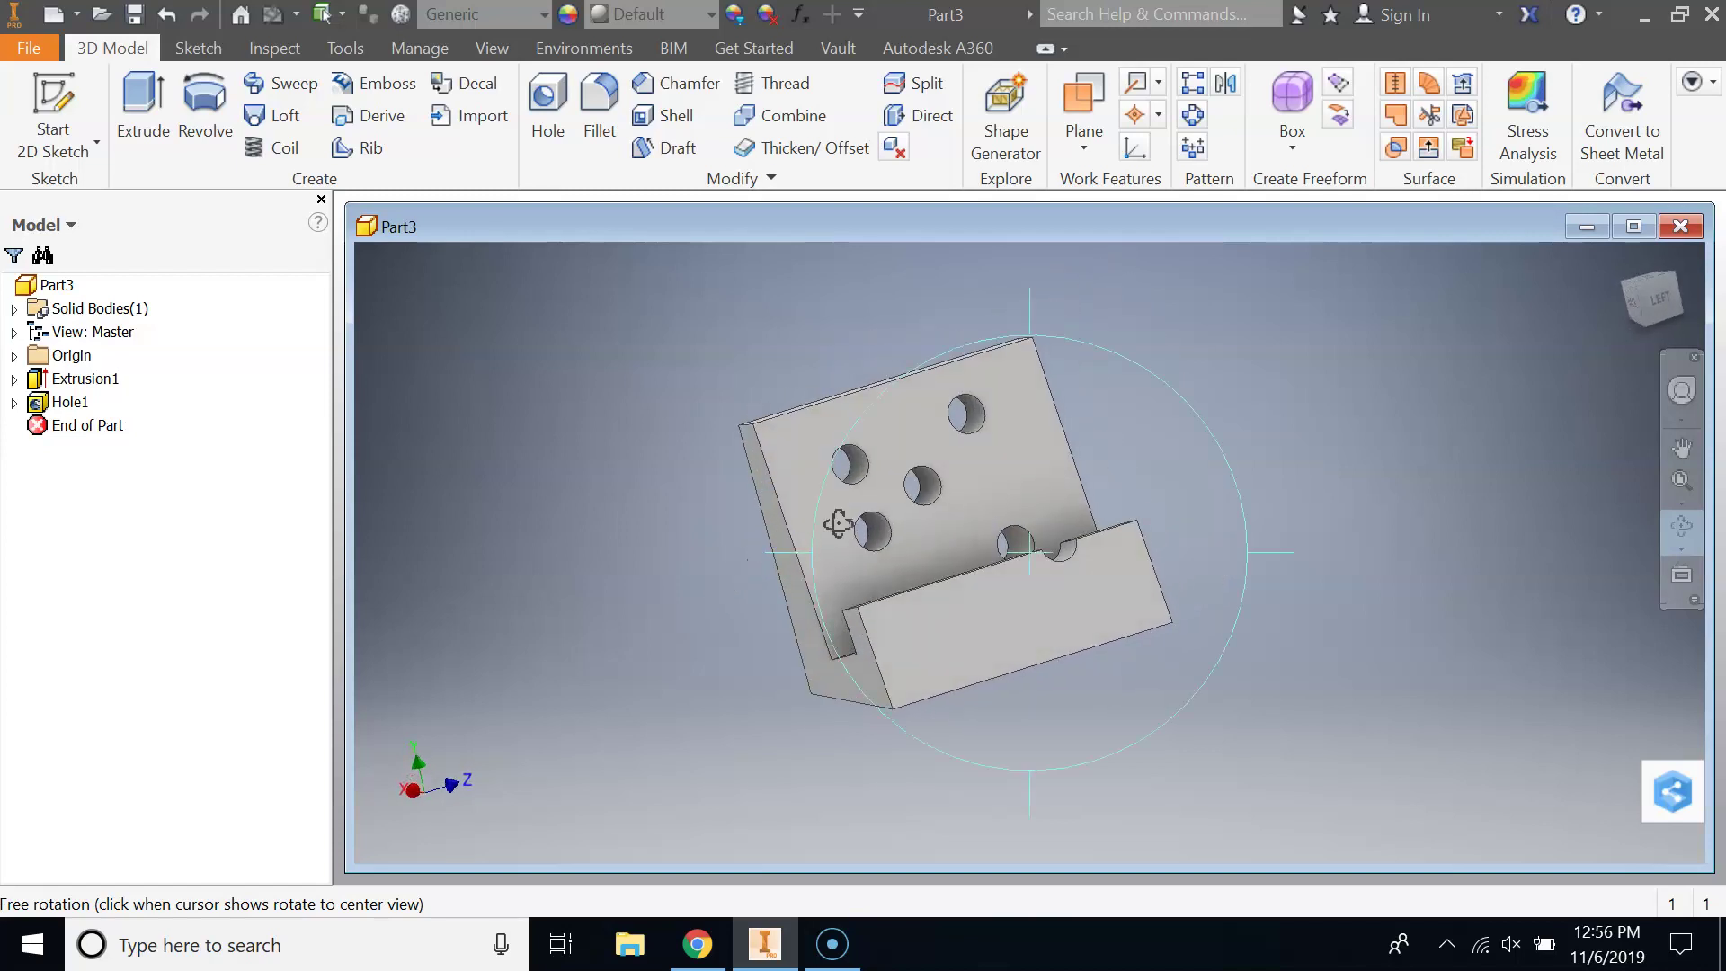
right_click(921, 498)
click(1028, 496)
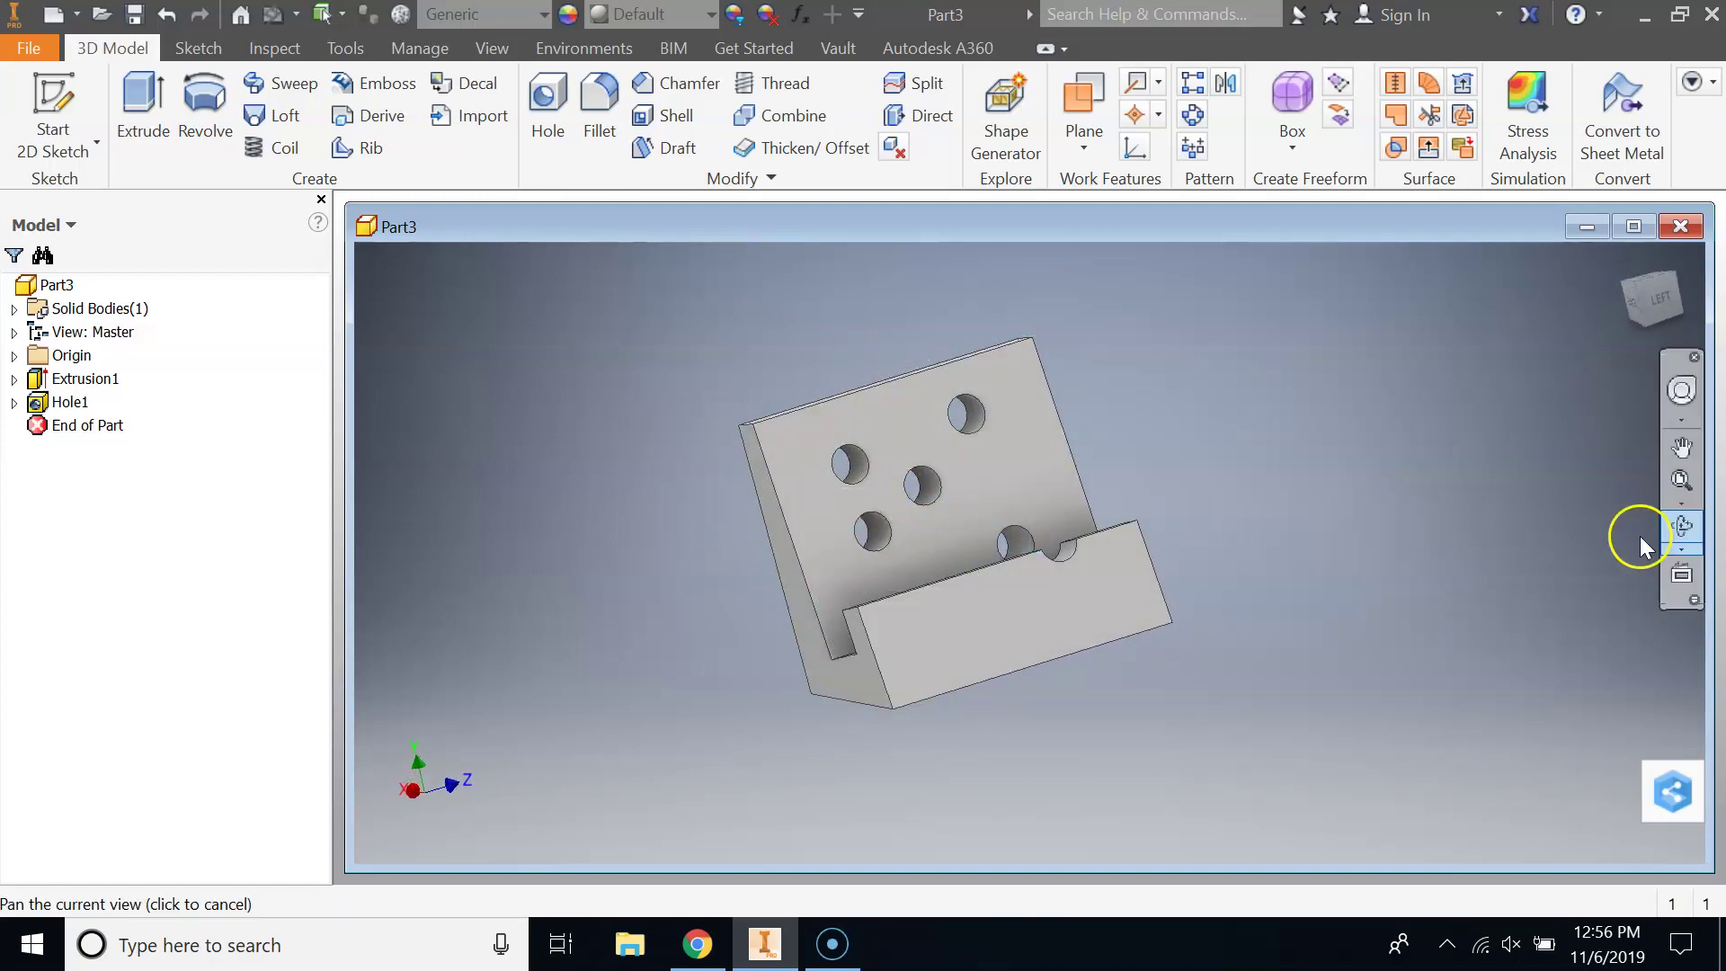
click(1681, 527)
mouse_move(1295, 527)
mouse_down()
mouse_move(1145, 463)
mouse_move(1171, 452)
mouse_up()
right_click(1171, 452)
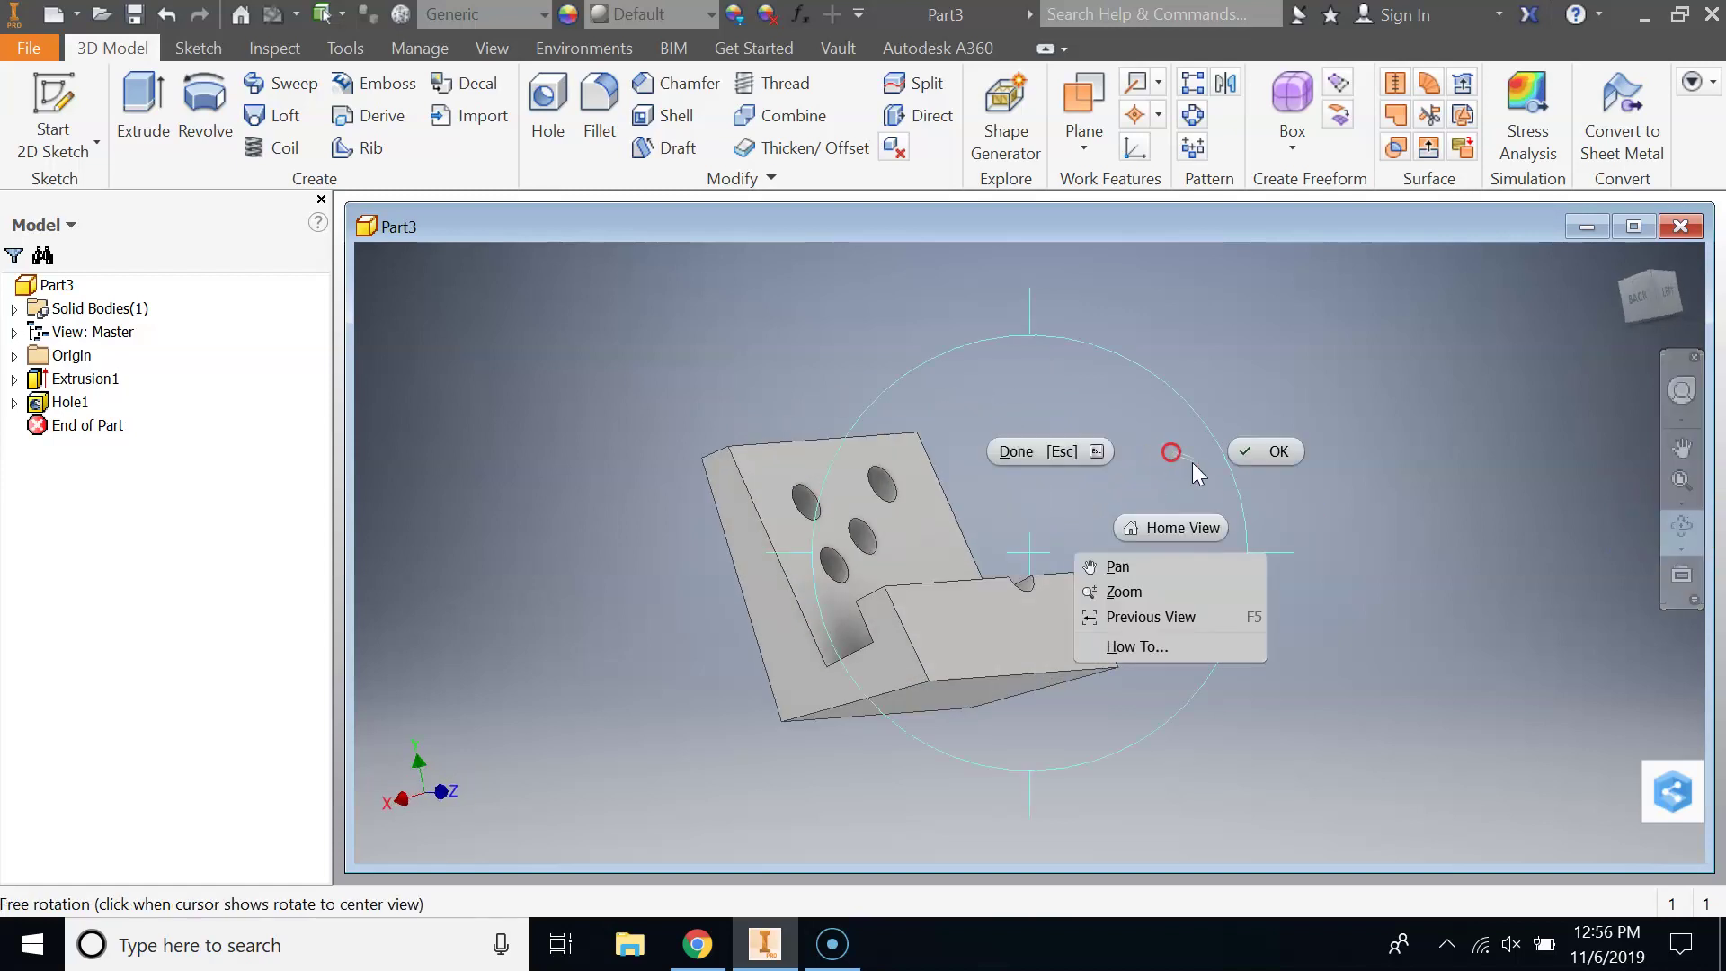
click(1262, 456)
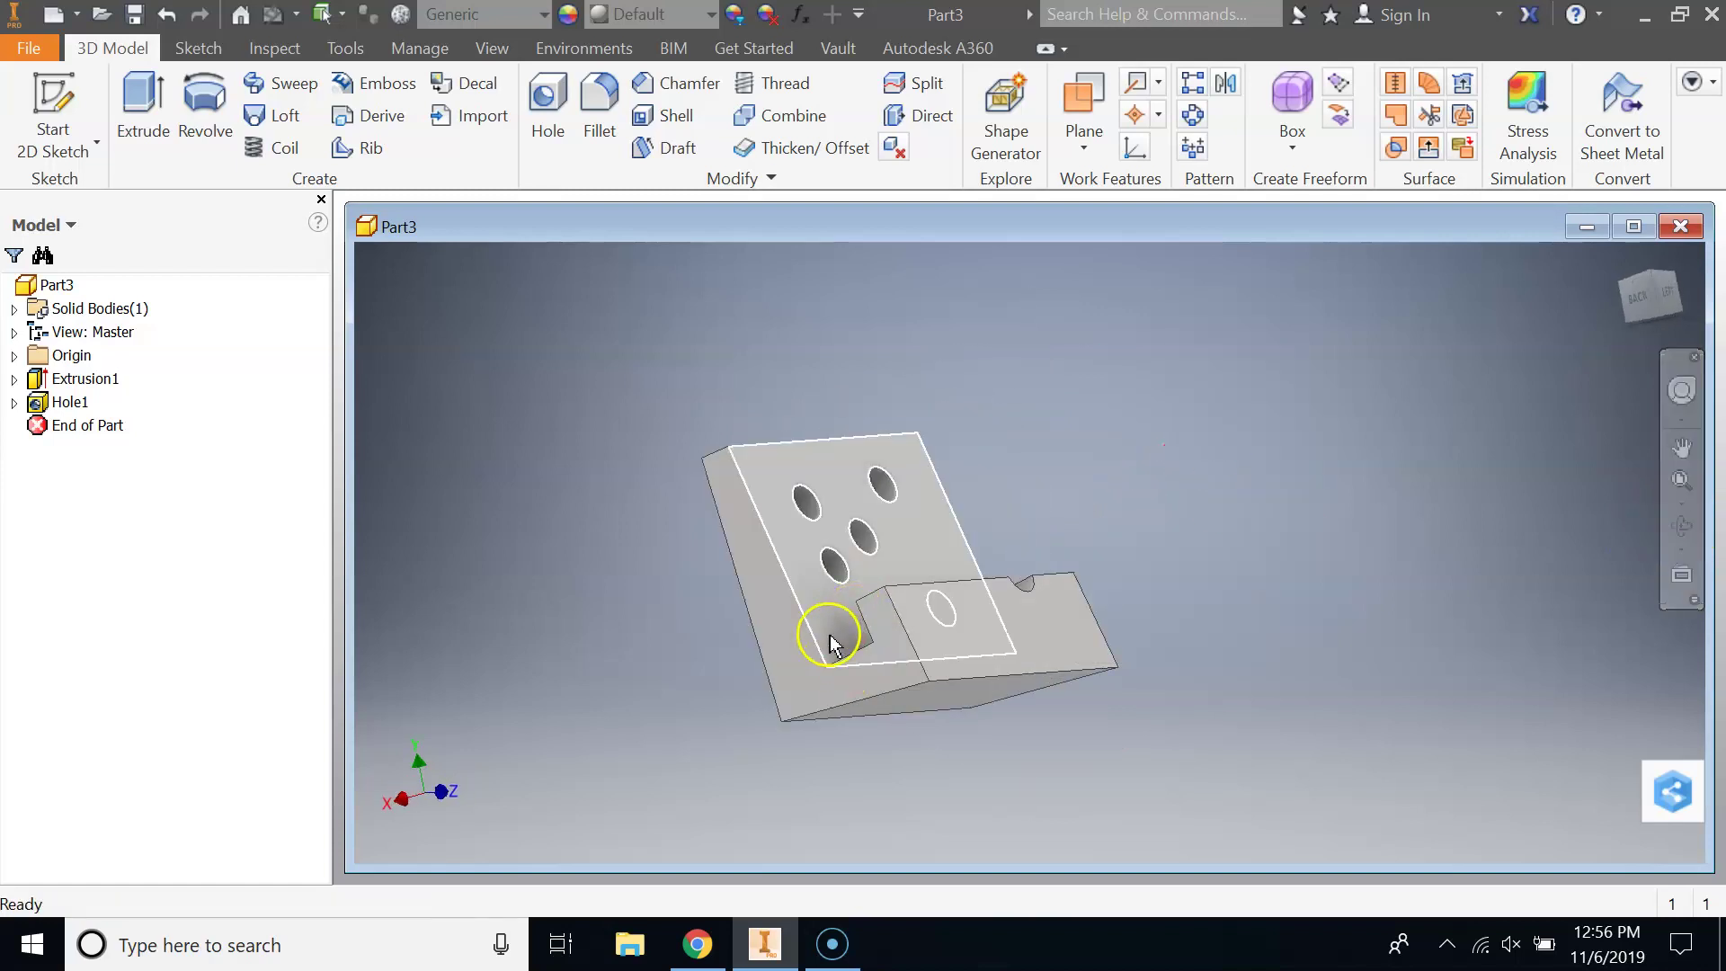